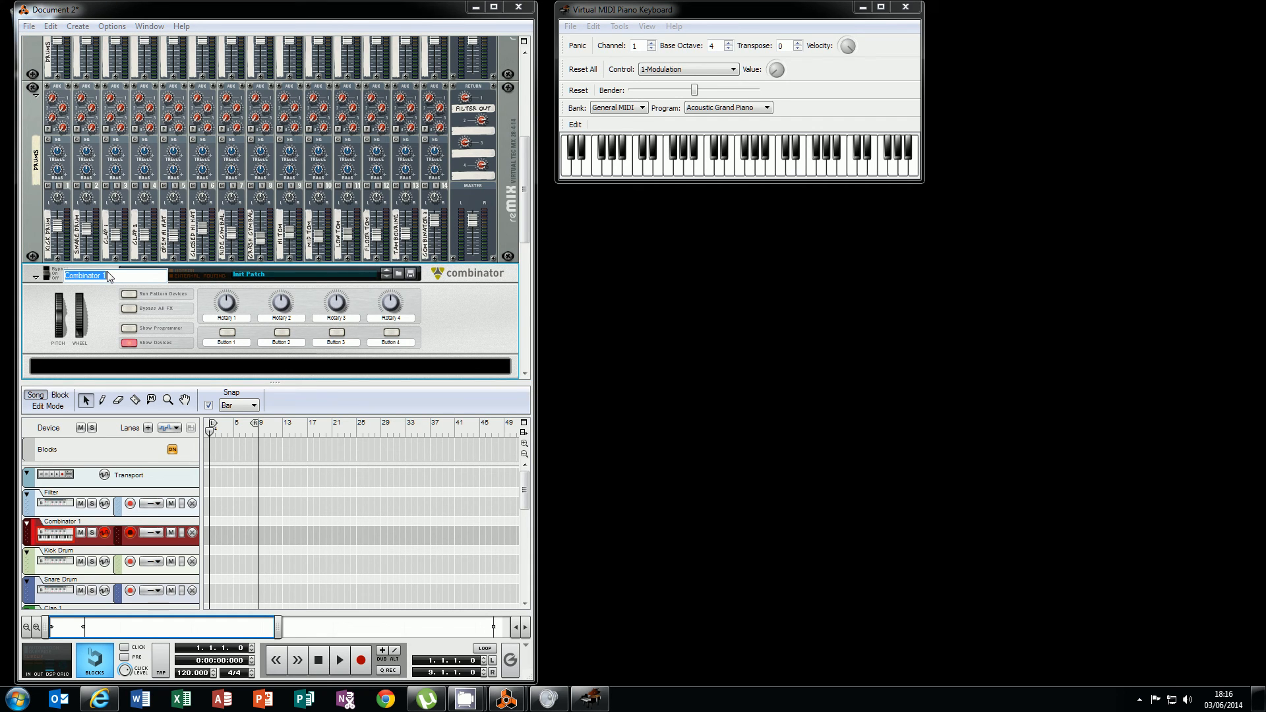
Step: Name the new Combinator L R Imager and wire its output and input to the Drums mixer's second aux return and send
text(L R Imager)
key(Return)
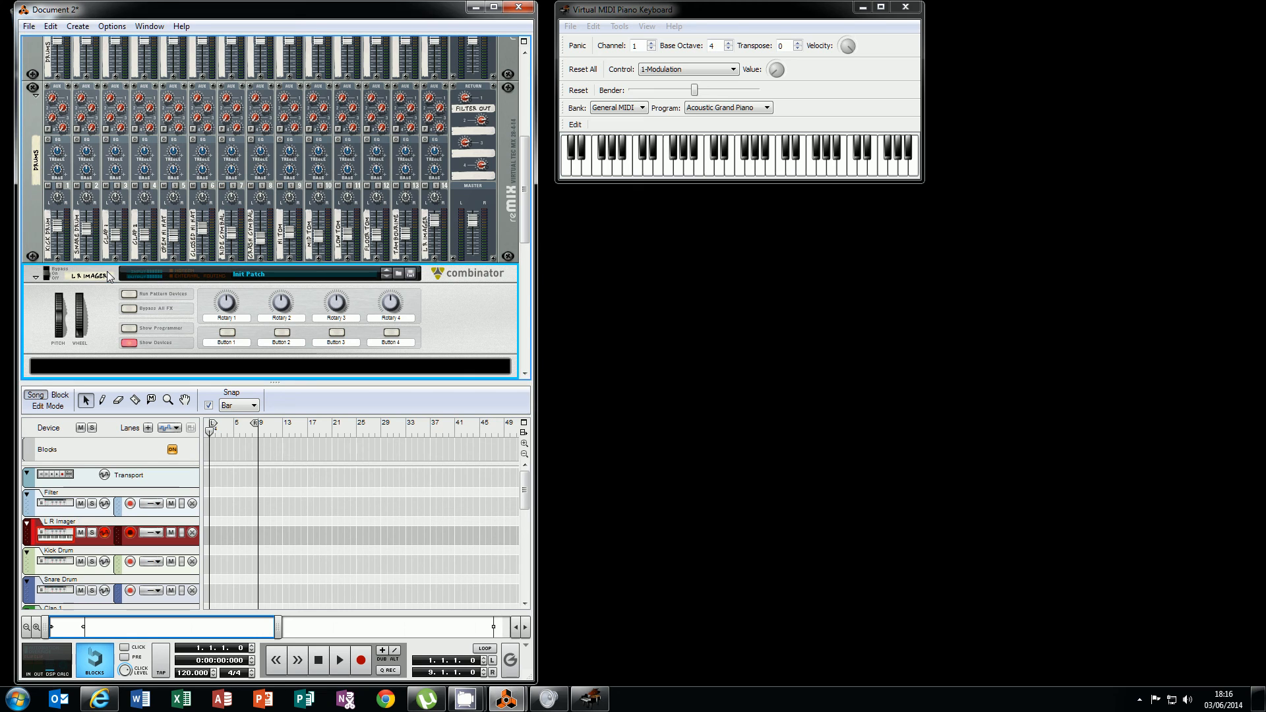
key(Tab)
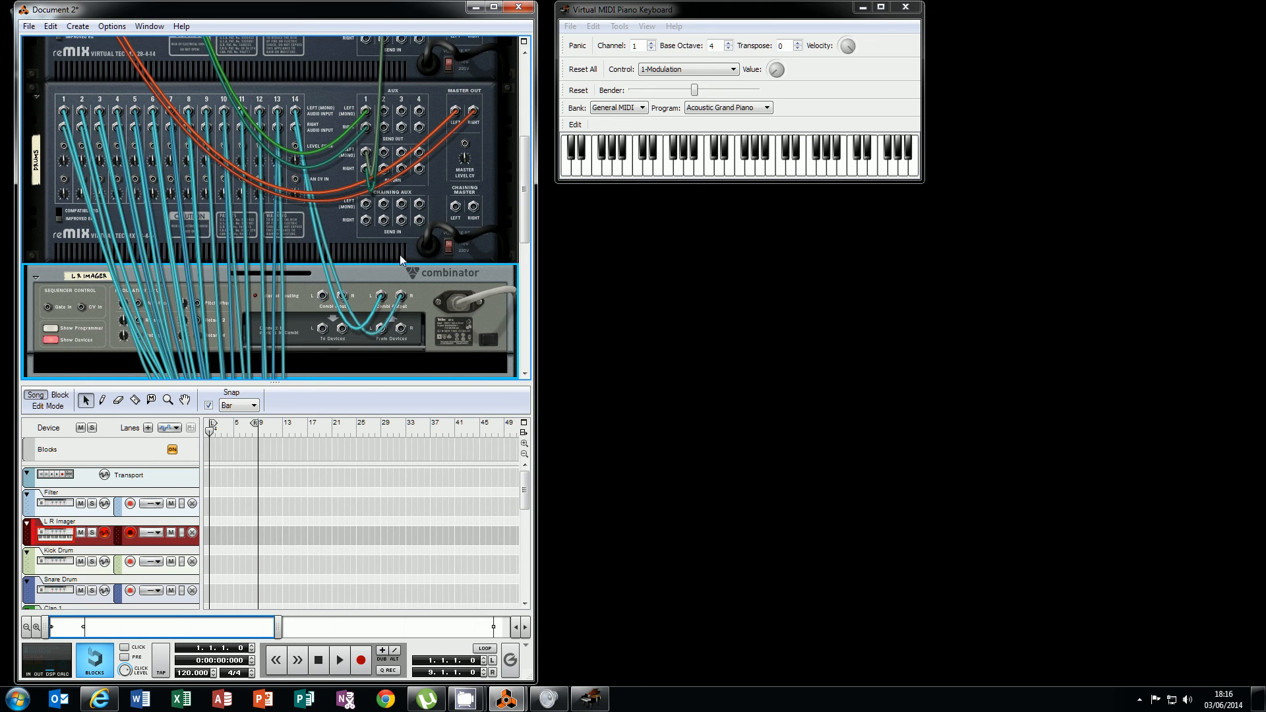
drag(384, 112, 385, 173)
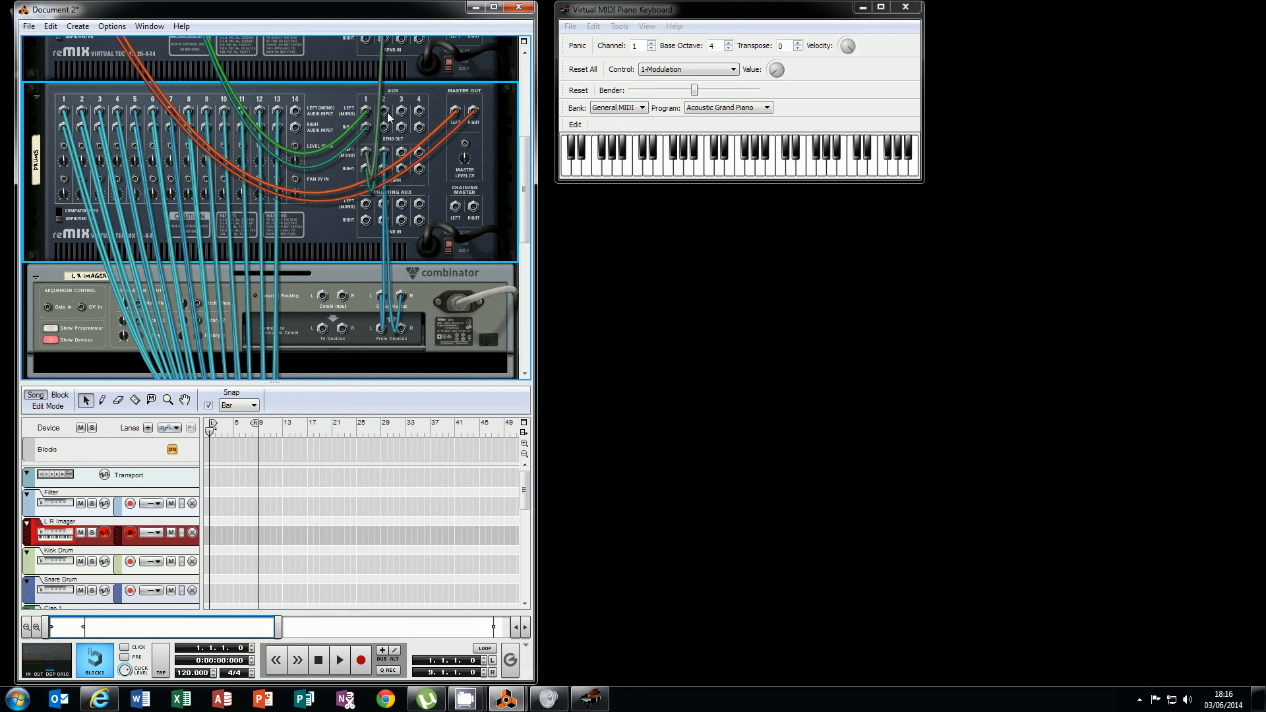
drag(384, 112, 323, 295)
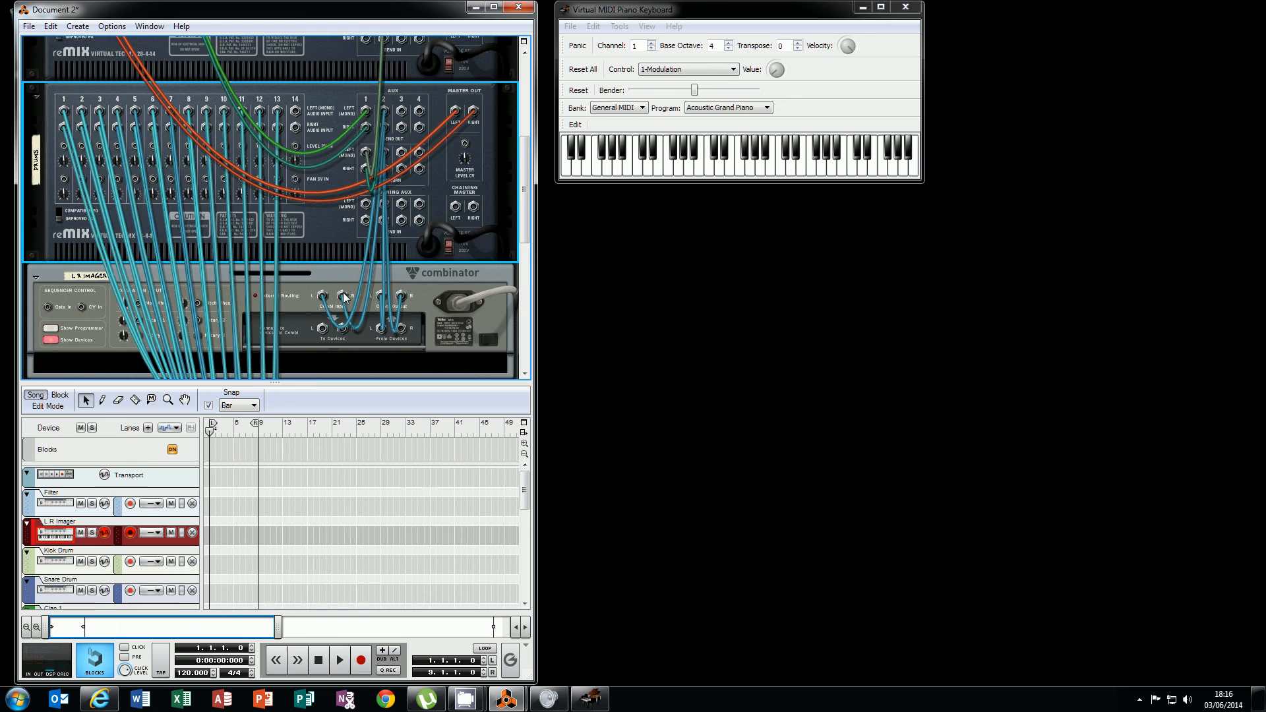
key(Tab)
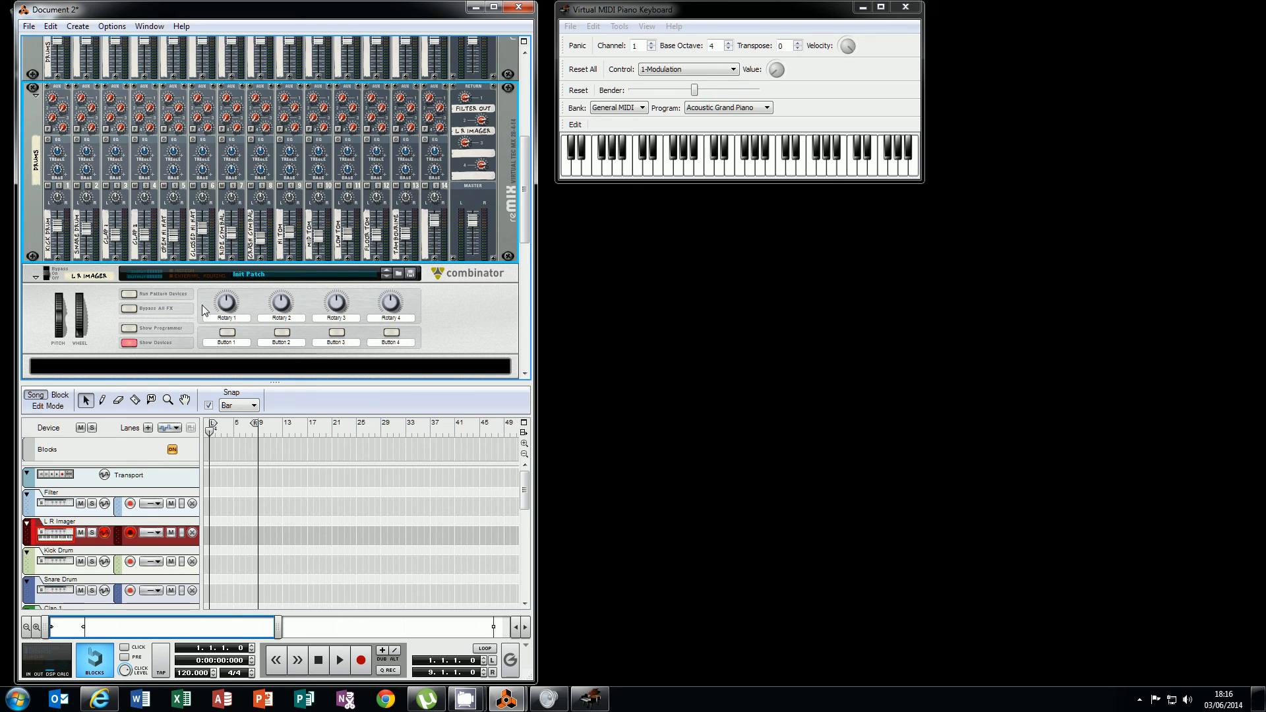
Step: Create an MClass Stereo Imager inside the L R Imager Combinator
click(173, 360)
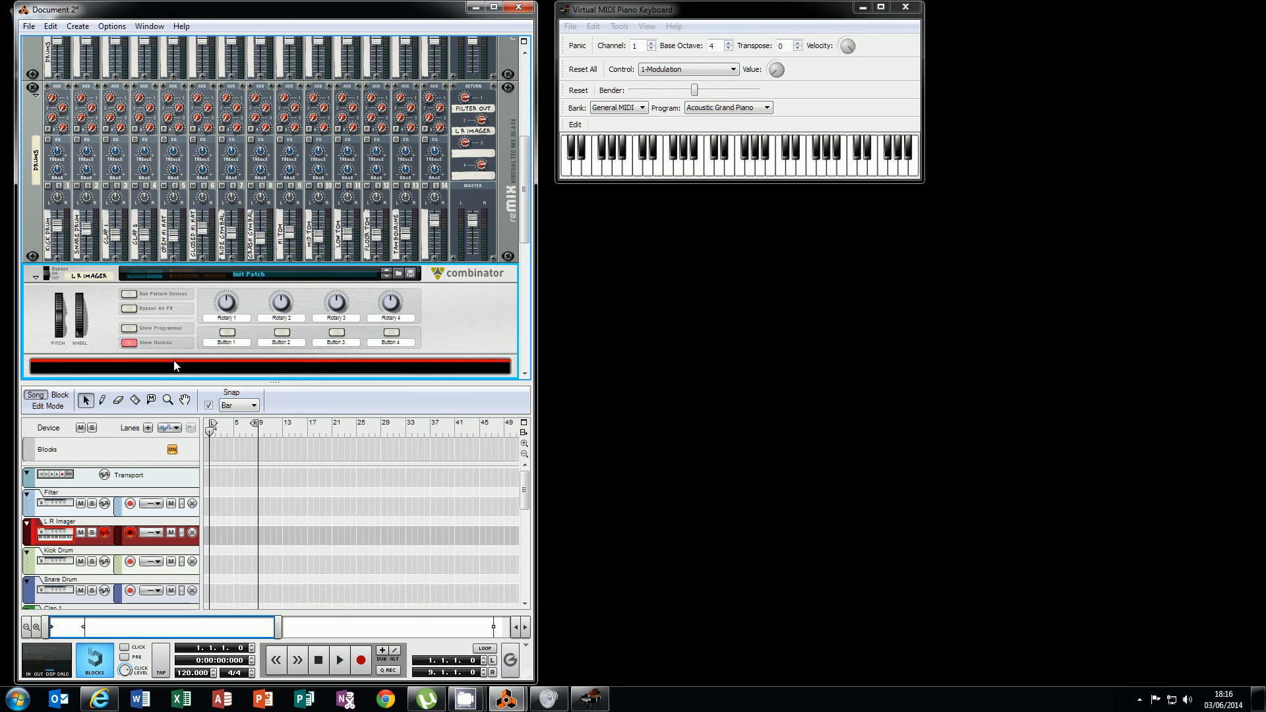
scroll(175, 364, down, 1)
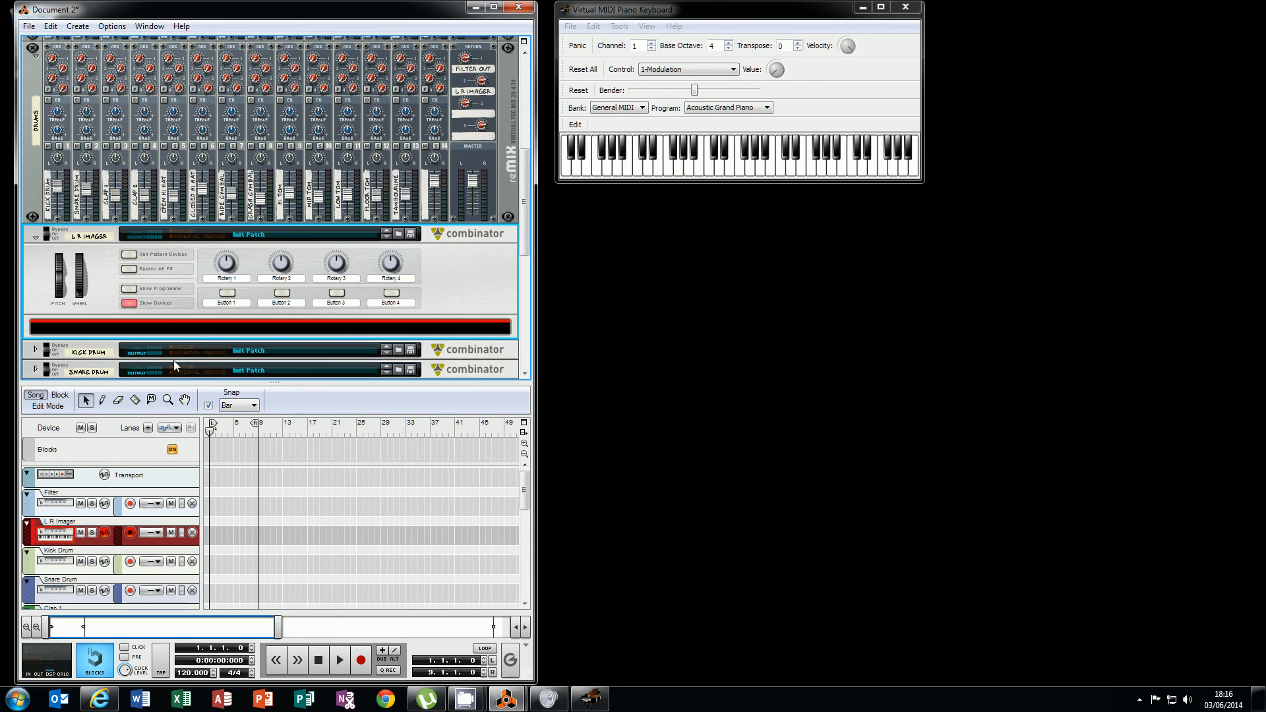
right_click(173, 324)
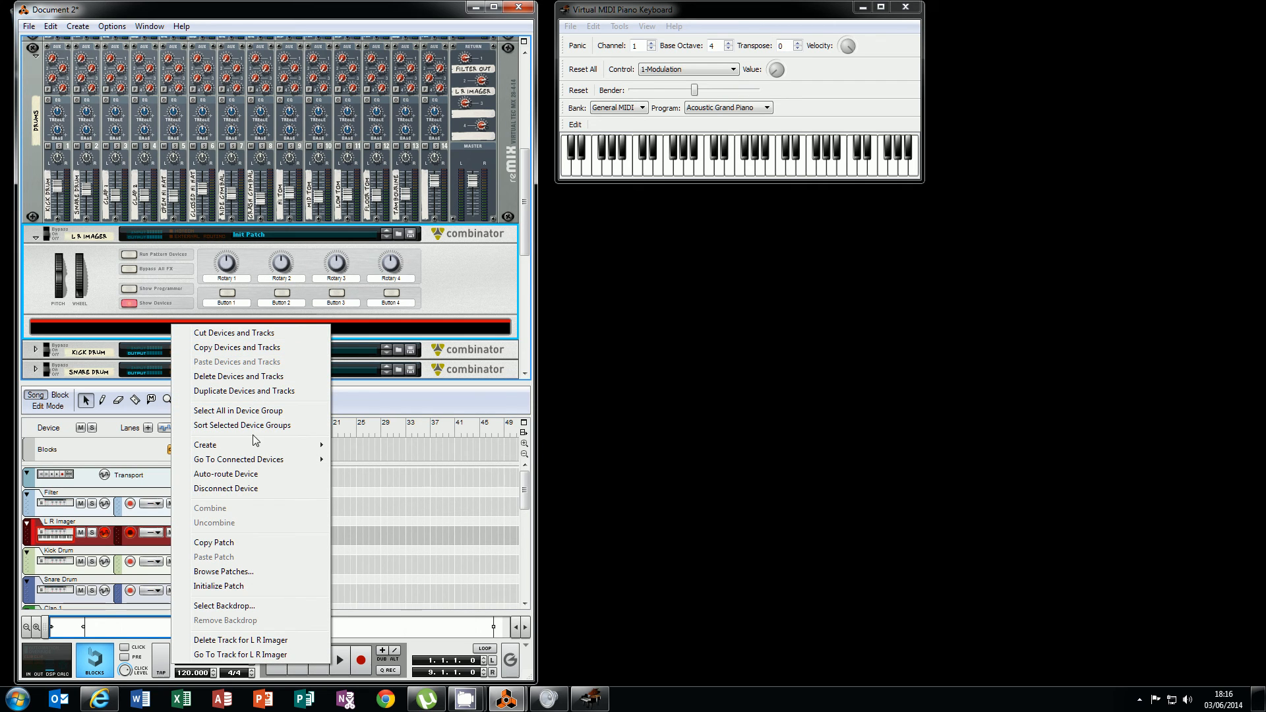
mouse_move(257, 451)
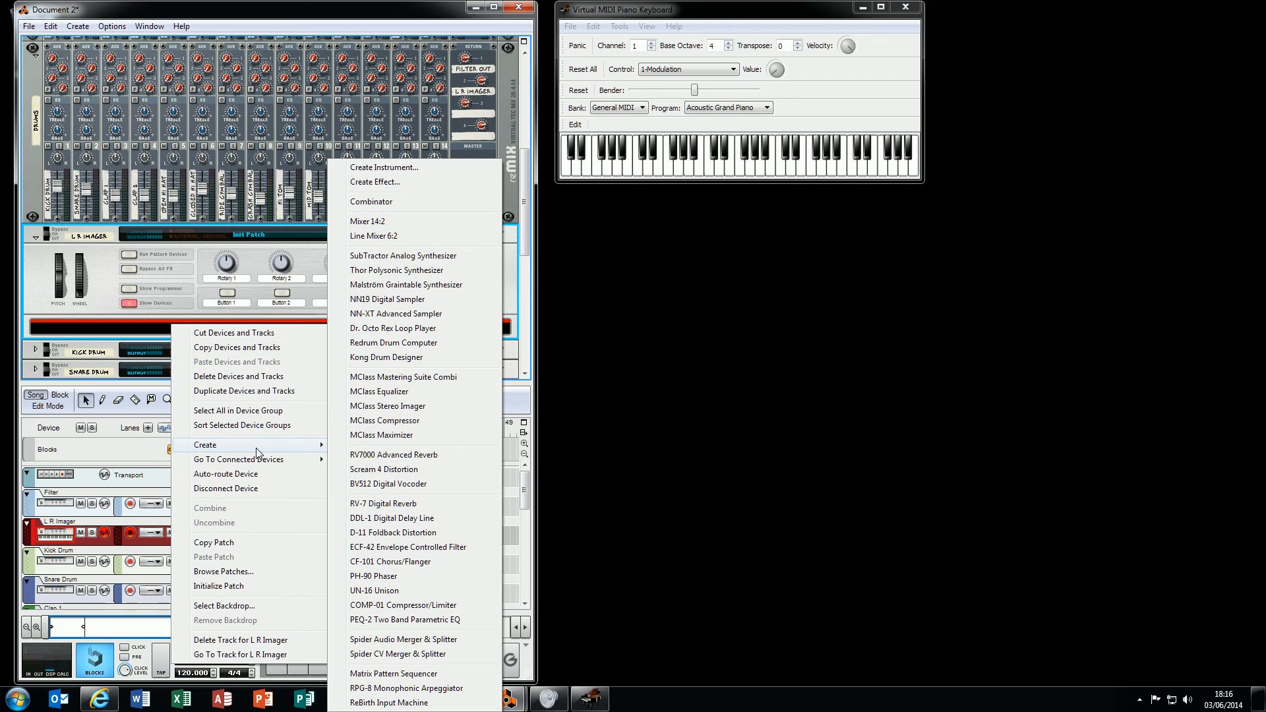
click(390, 407)
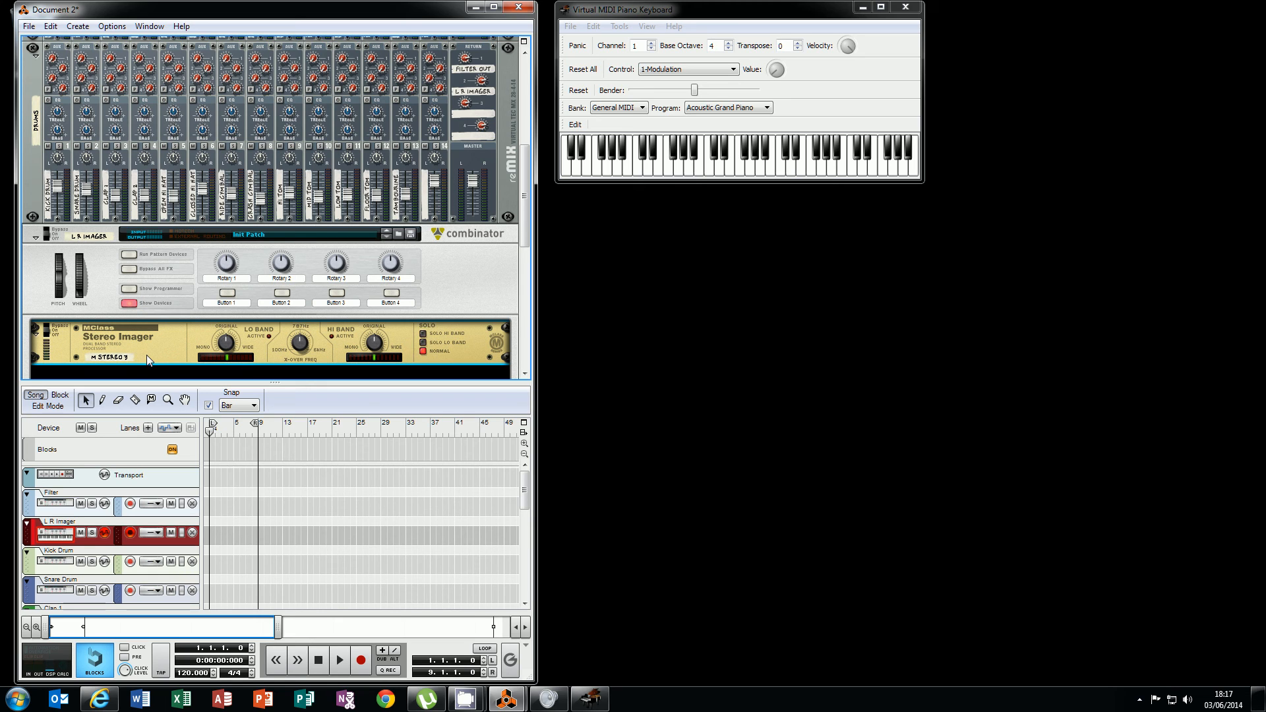
Step: Turn the Stereo Imager's low band toward mono and its high band toward wide, and fold the L R Imager Combinator
scroll(146, 355, down, 1)
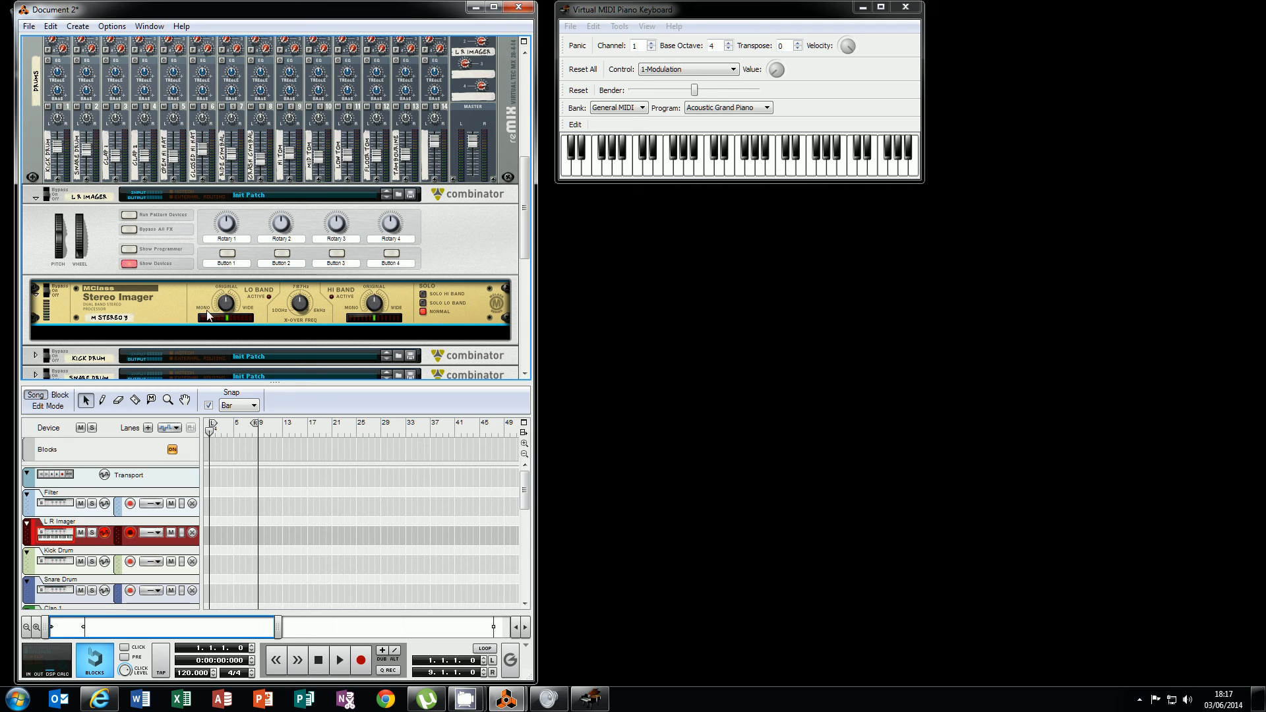
drag(225, 301, 179, 376)
drag(373, 304, 362, 271)
click(35, 197)
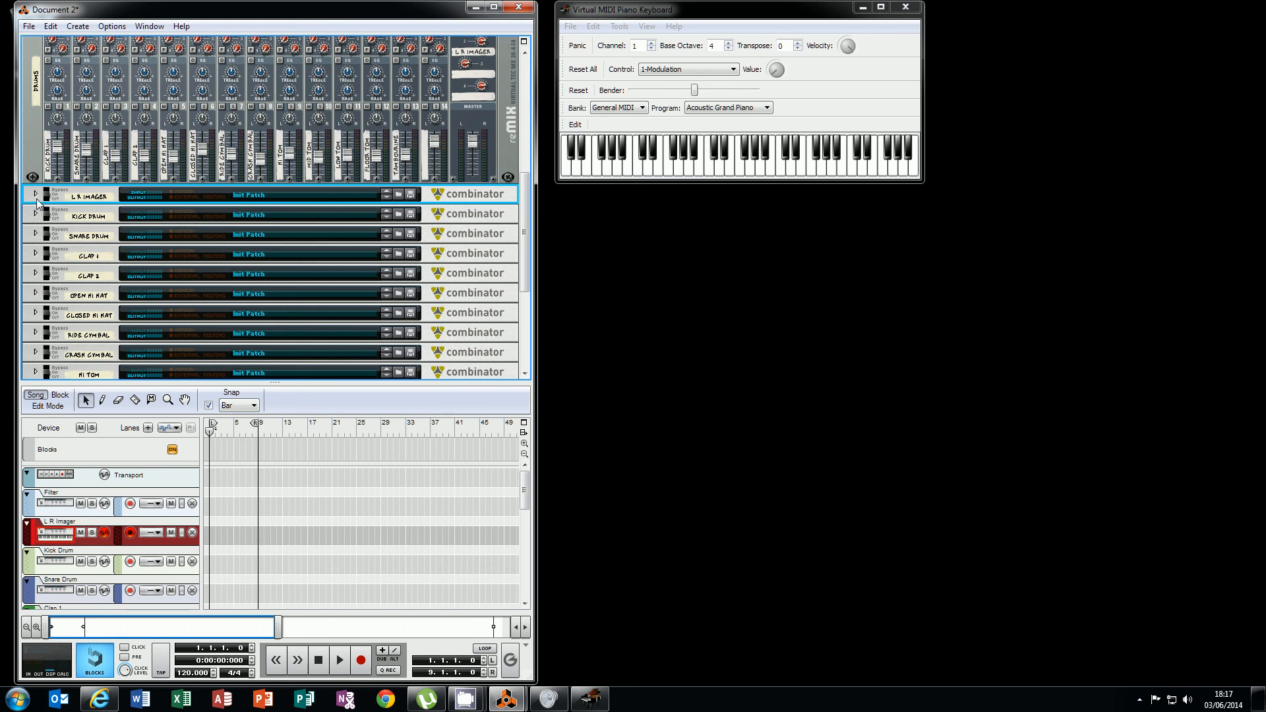
Step: Create another Combinator directly below the Drums mixer
right_click(468, 76)
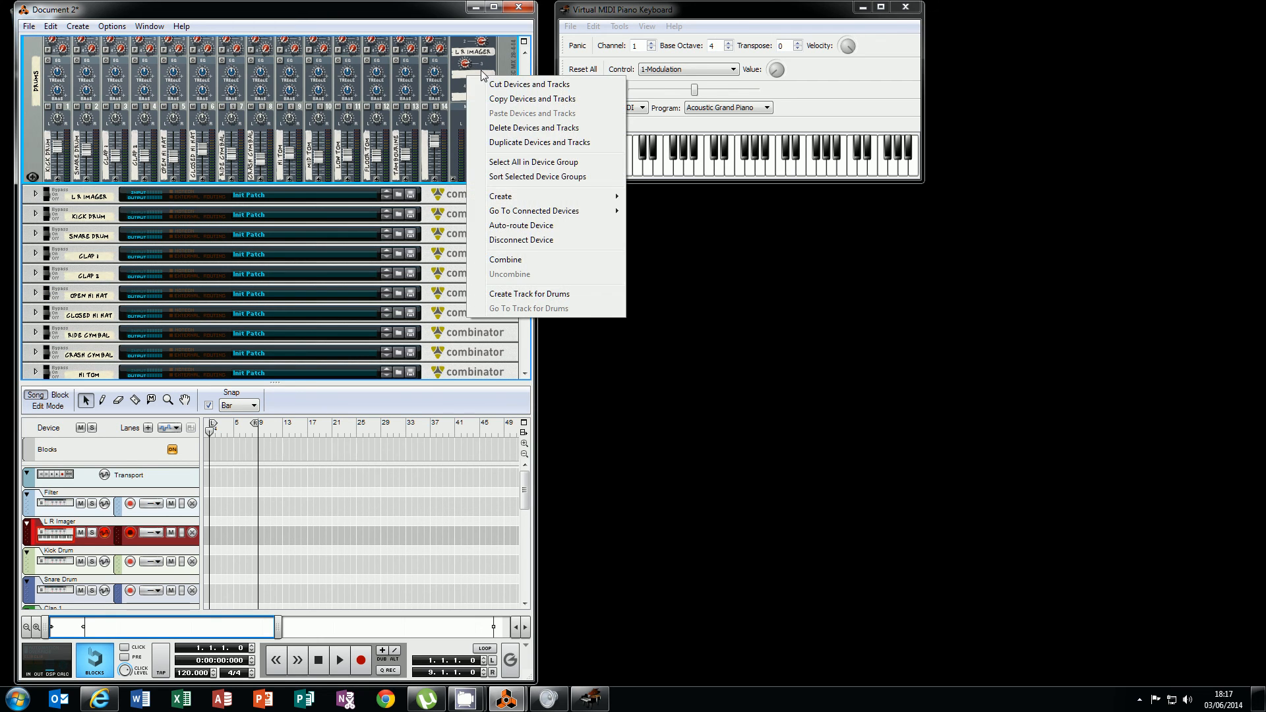
mouse_move(529, 199)
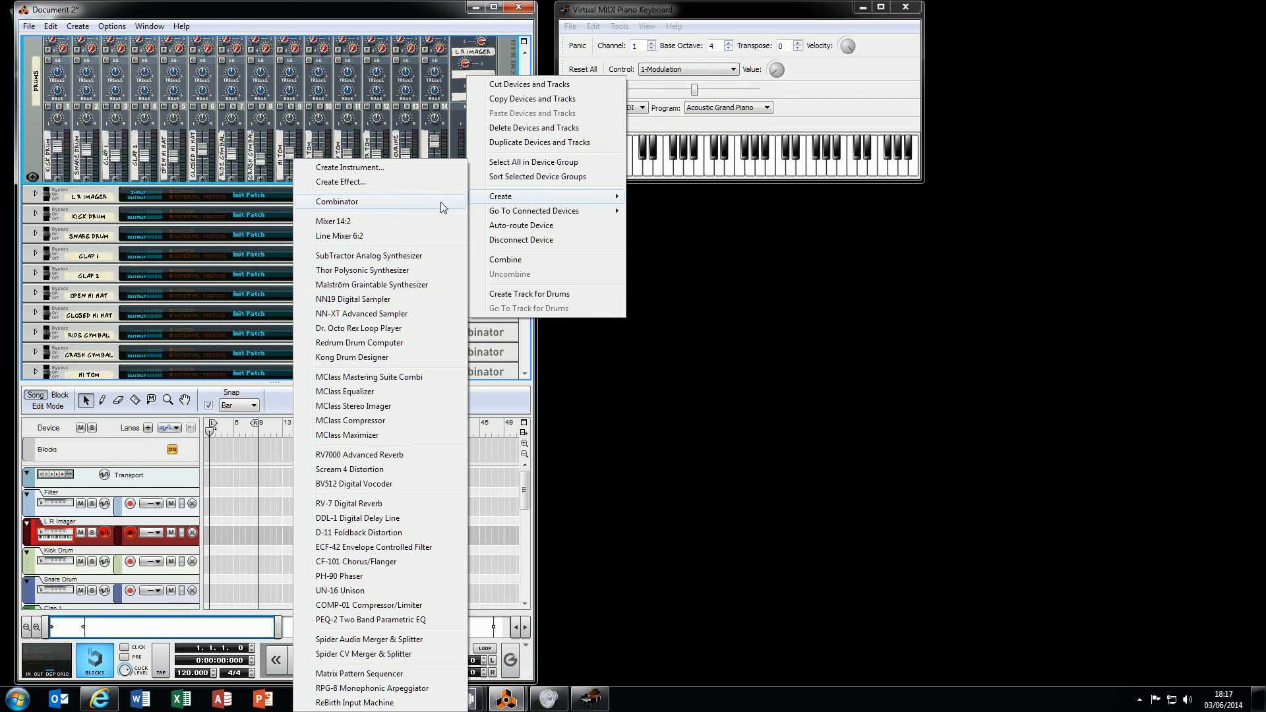
click(417, 200)
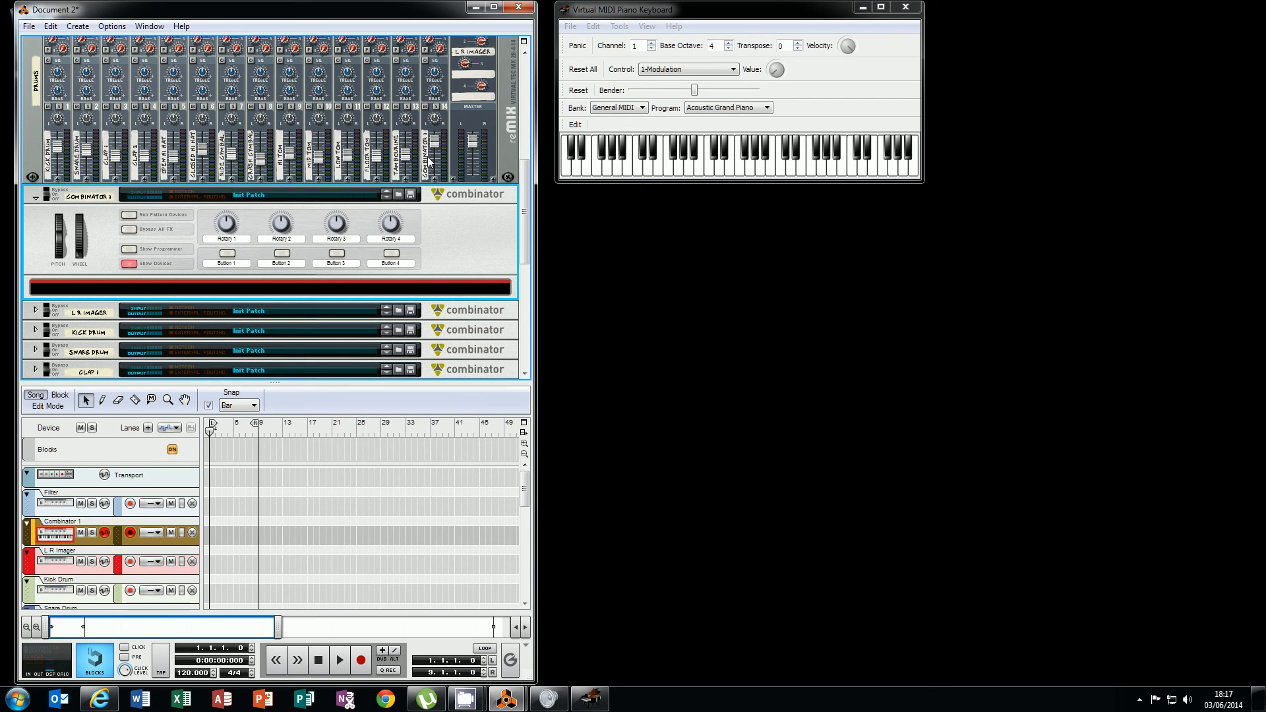
Step: Disconnect the new Combinator from channel 14 of the Drums mixer and wire it to the third aux send and return
key(Tab)
scroll(426, 157, up, 3)
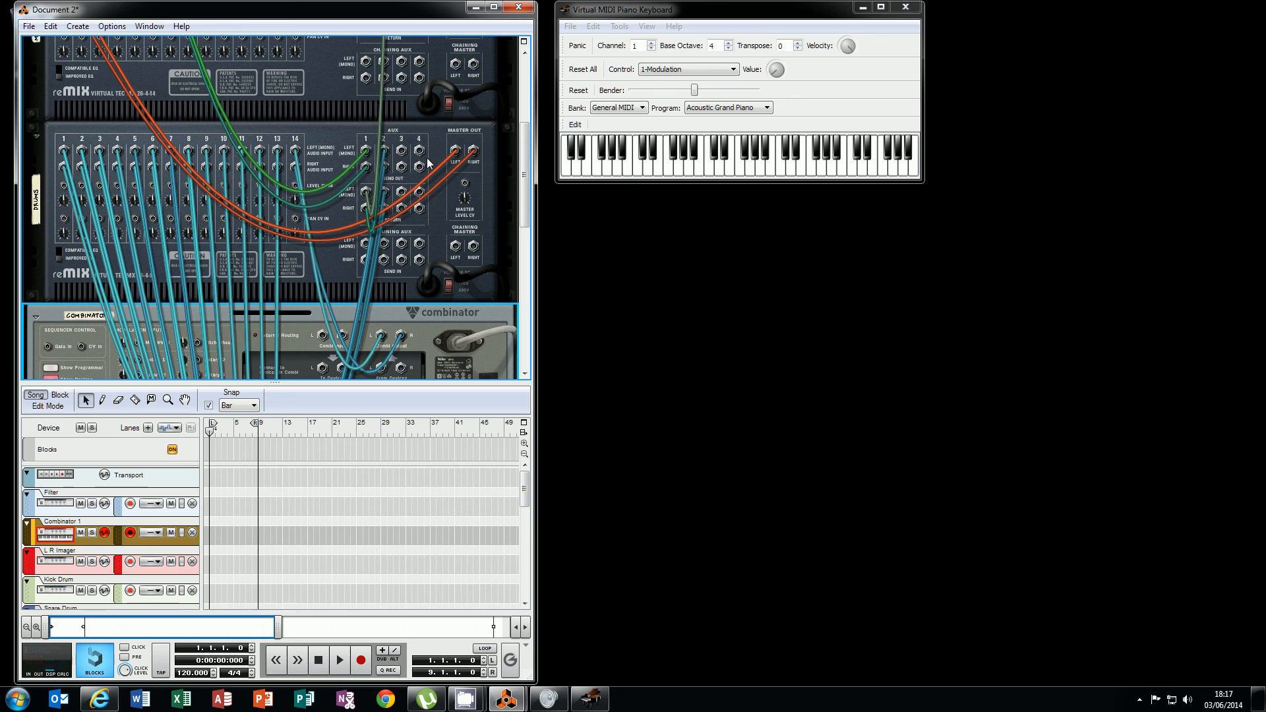
click(388, 157)
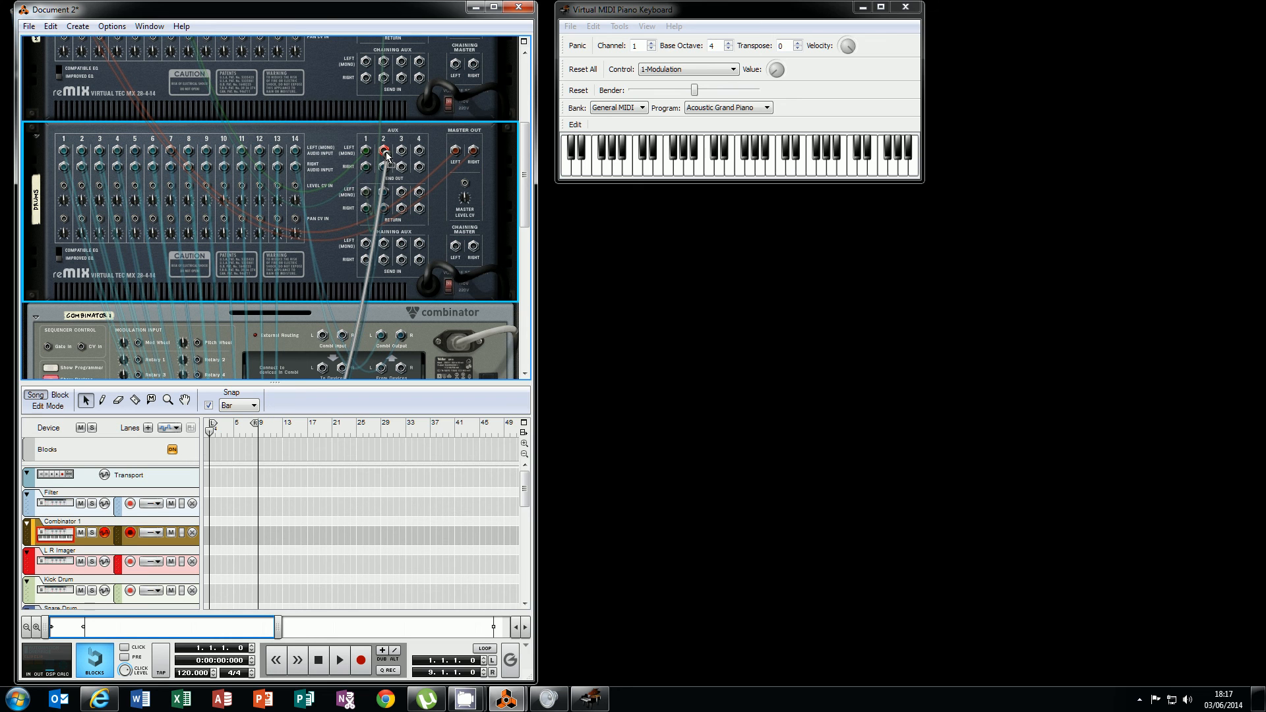
scroll(396, 146, up, 5)
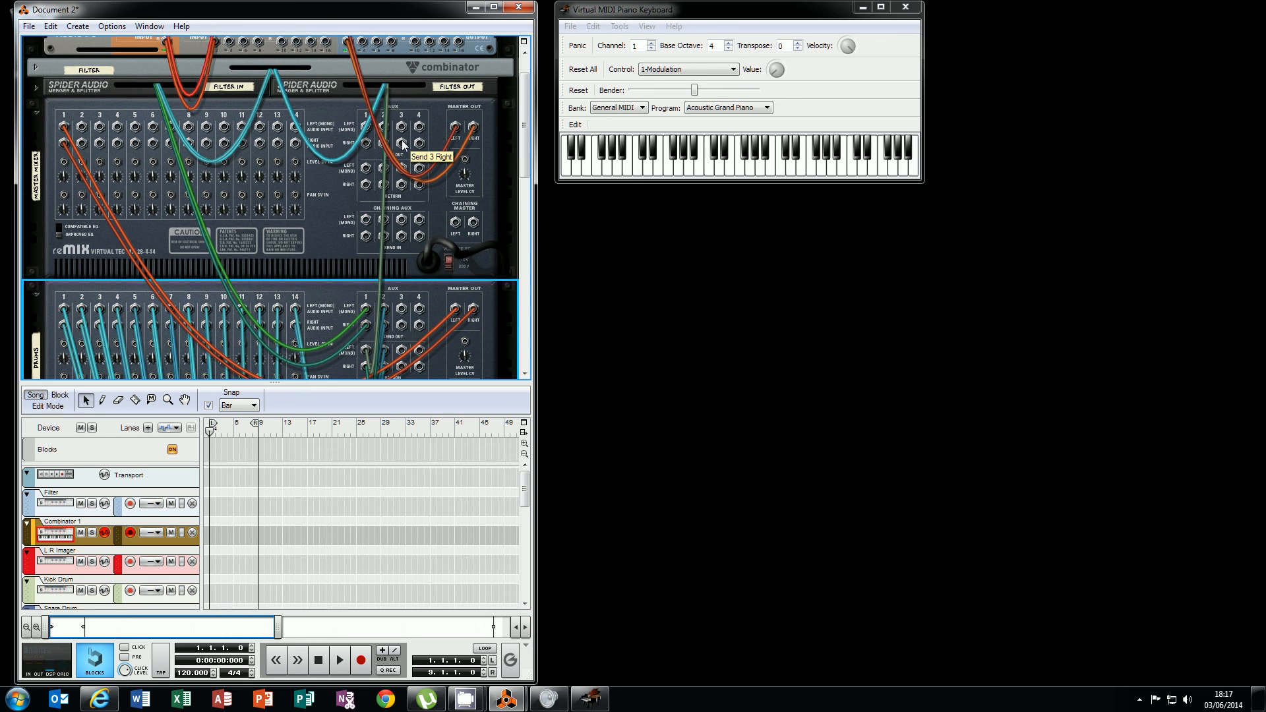
scroll(401, 140, down, 6)
scroll(402, 140, down, 1)
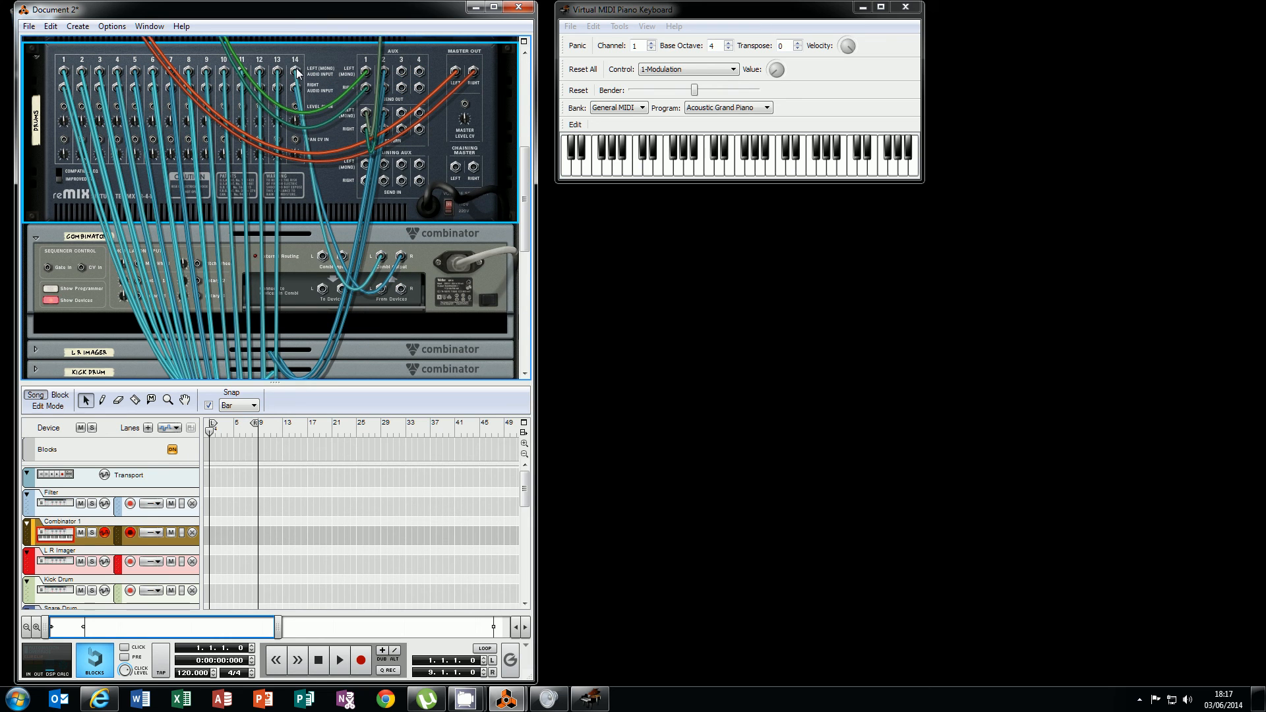
drag(295, 70, 301, 103)
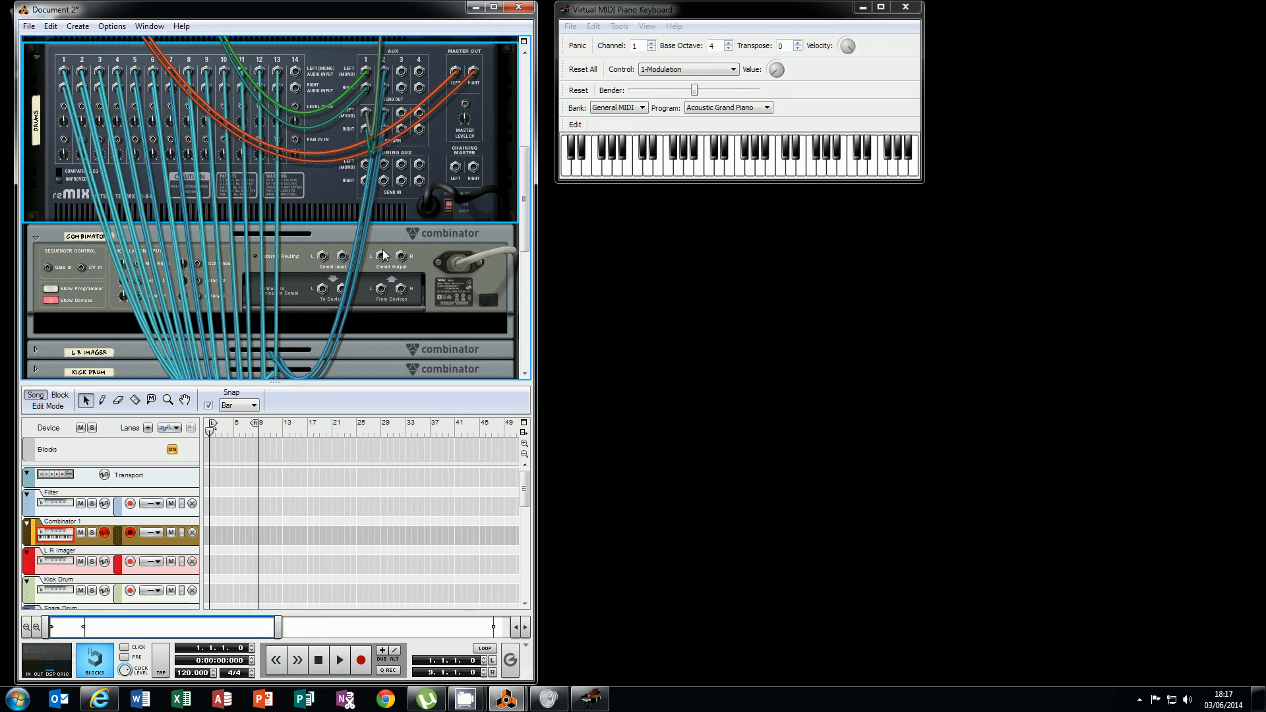
mouse_move(389, 238)
mouse_down()
mouse_move(406, 237)
mouse_move(409, 253)
mouse_move(394, 257)
mouse_up()
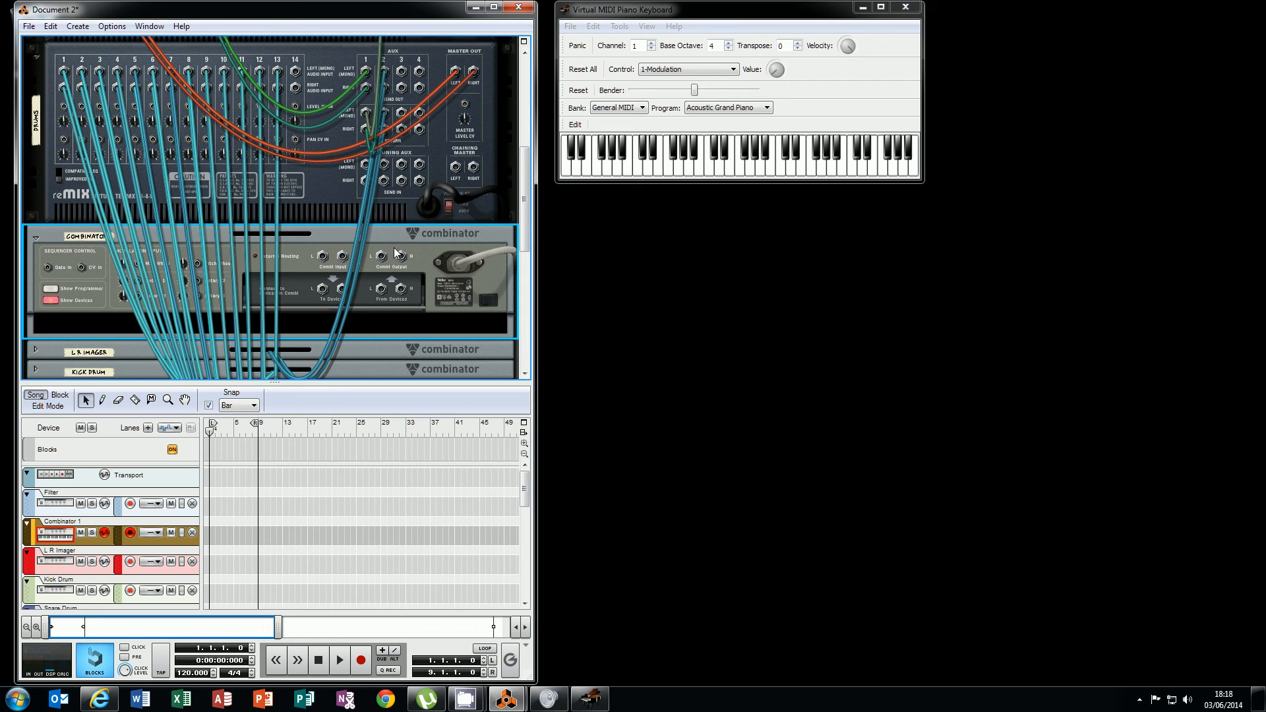
drag(421, 120, 330, 258)
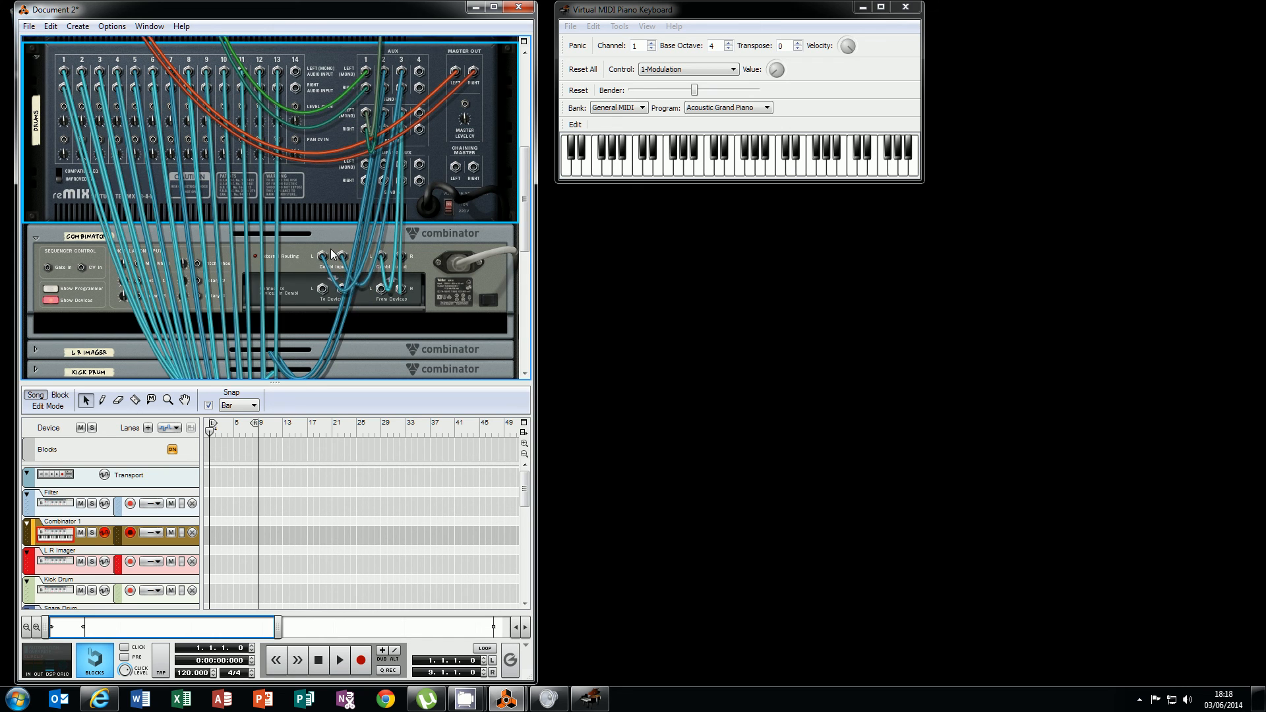
key(Tab)
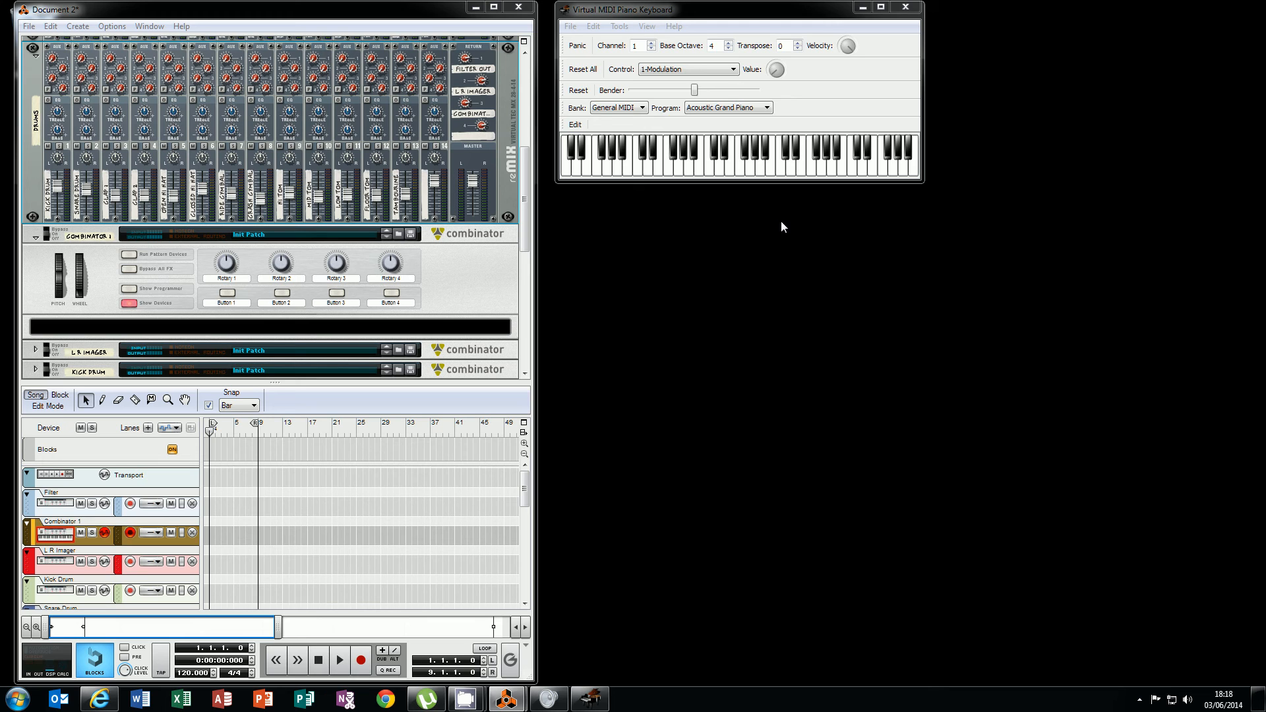
Step: Rename the new Combinator as Reverb
double_click(105, 237)
text(Reve)
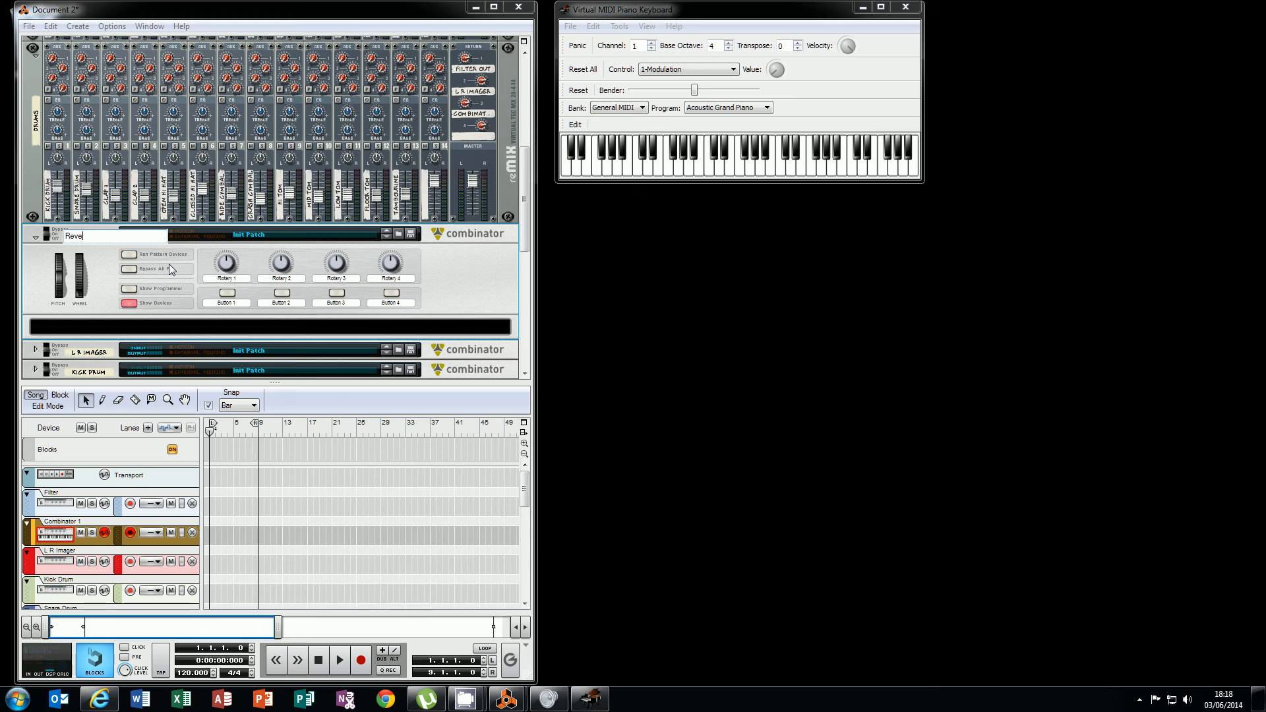
text(rb)
key(Return)
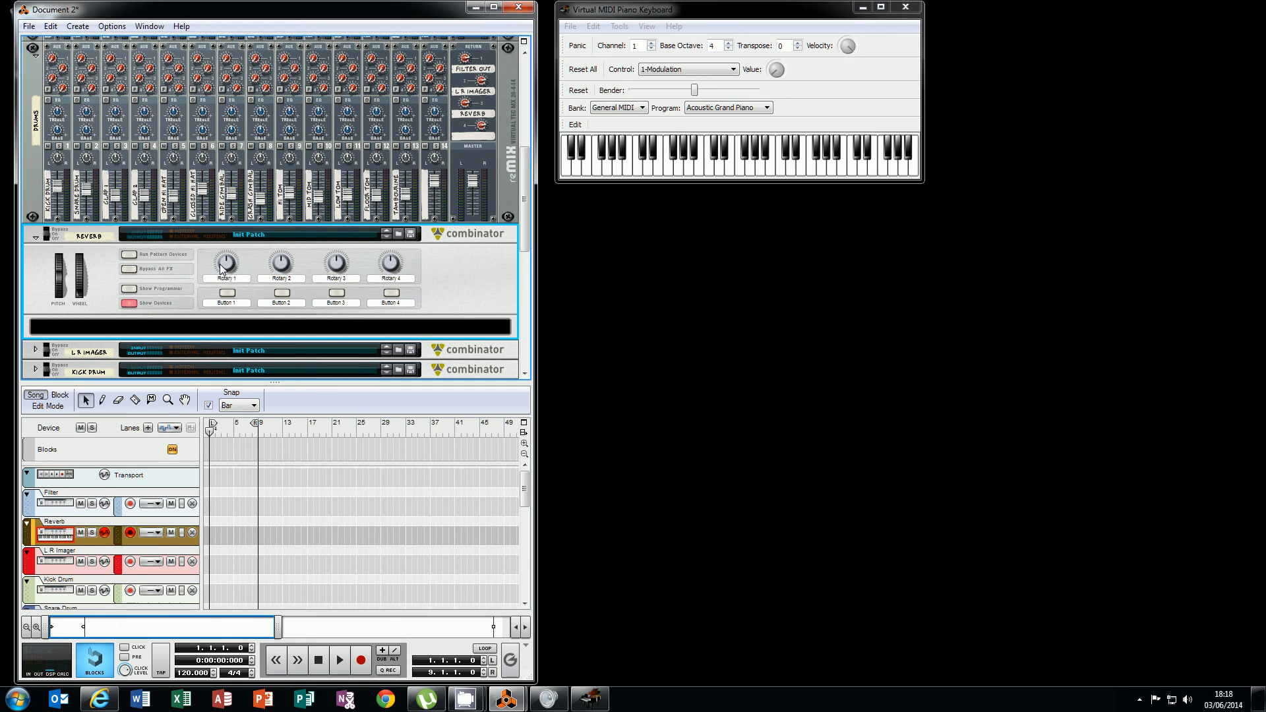
Step: Create an RV-7 Digital Reverb inside the Reverb Combinator and set its algorithm to Small Room
right_click(109, 322)
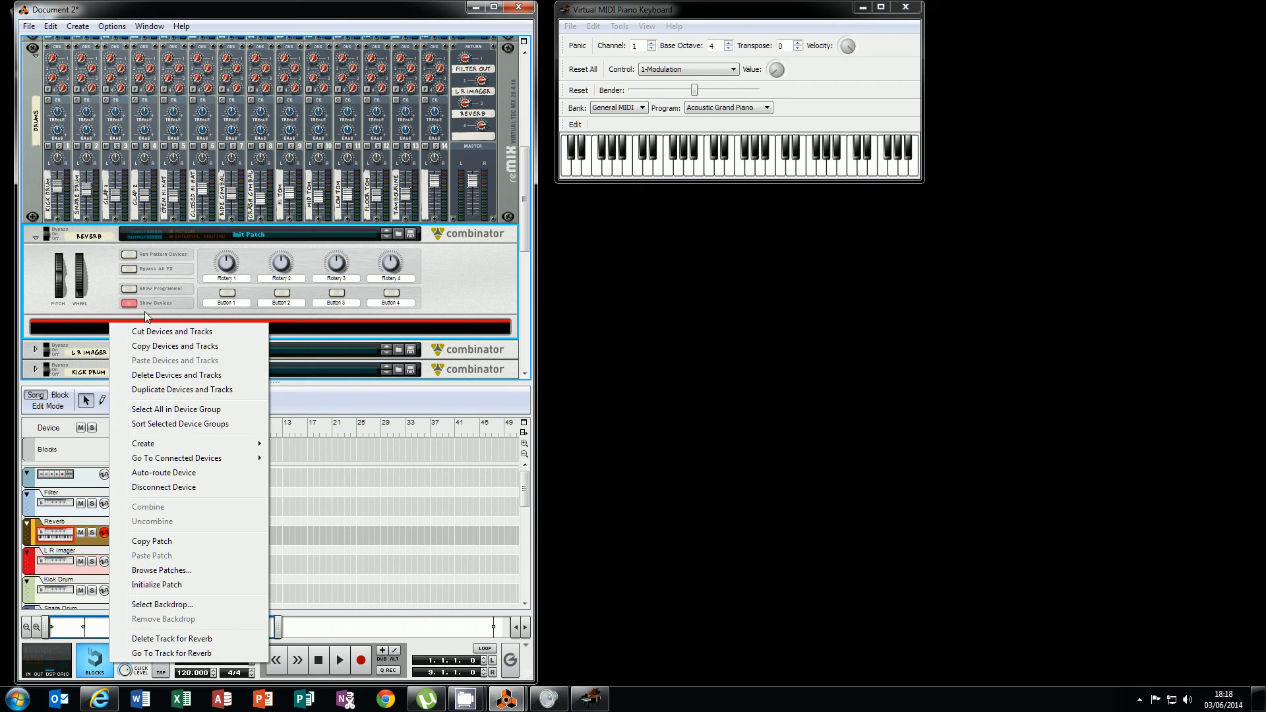
mouse_move(223, 442)
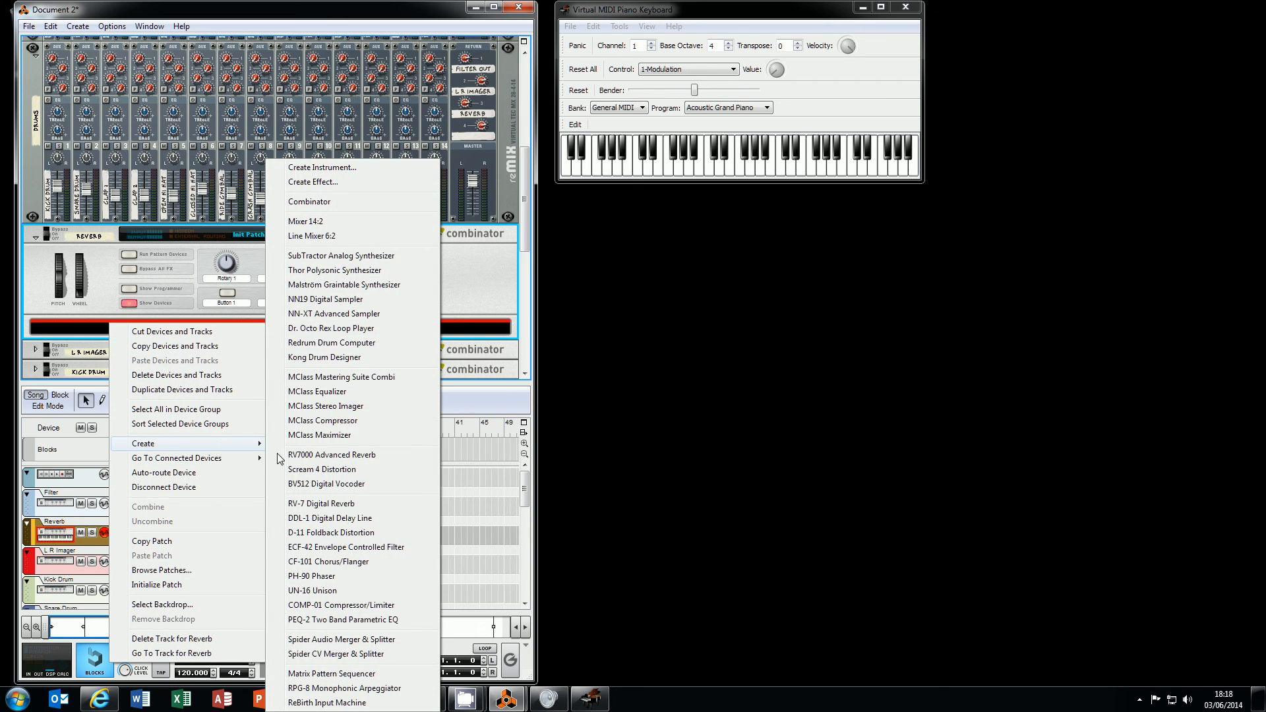
click(332, 503)
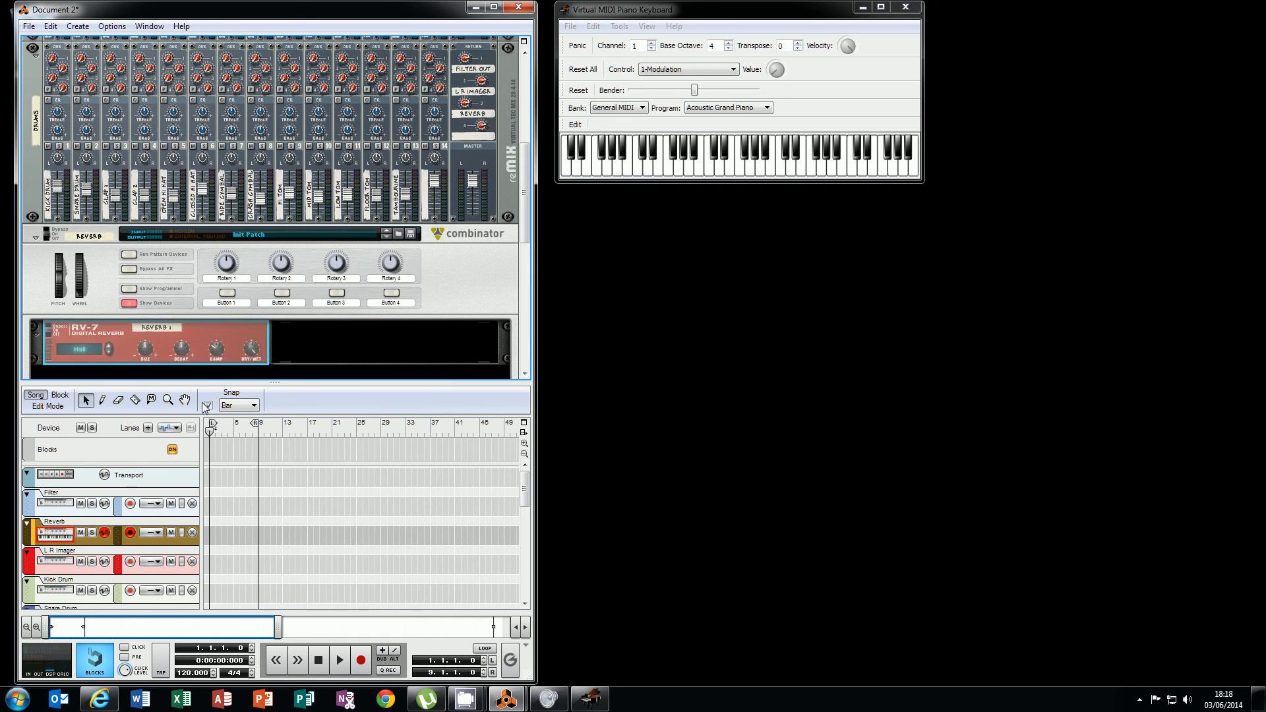
click(110, 351)
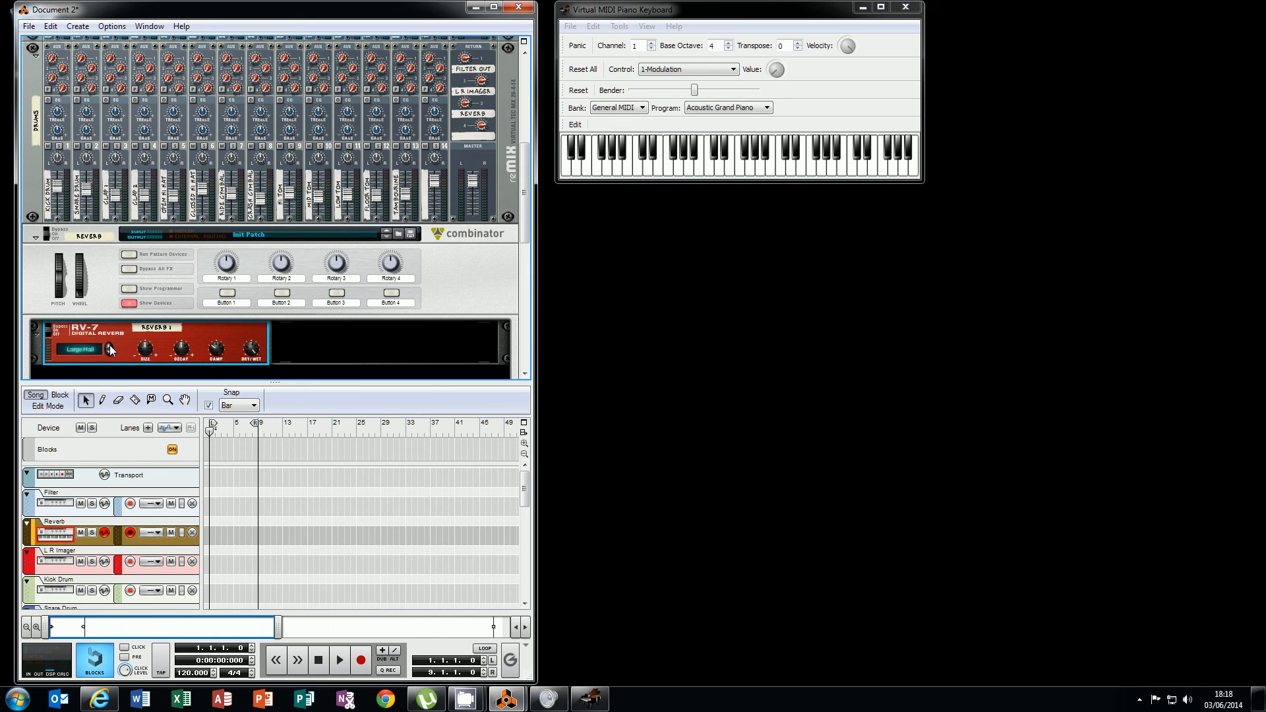
click(111, 351)
click(110, 351)
Step: Adjust the RV-7's size and dry/wet balance, and fold the Reverb Combinator
mouse_move(142, 348)
scroll(143, 353, down, 3)
mouse_move(185, 355)
drag(141, 346, 144, 345)
mouse_move(253, 372)
drag(253, 371, 252, 370)
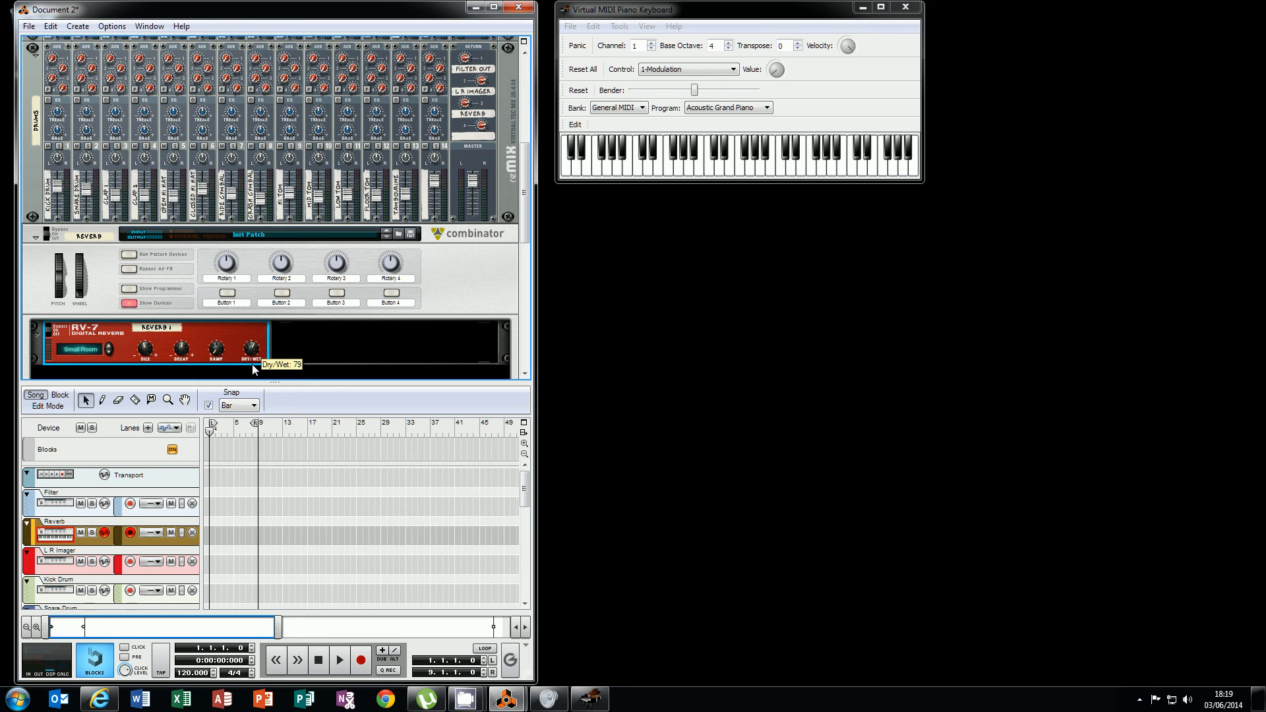
drag(253, 369, 252, 374)
click(35, 236)
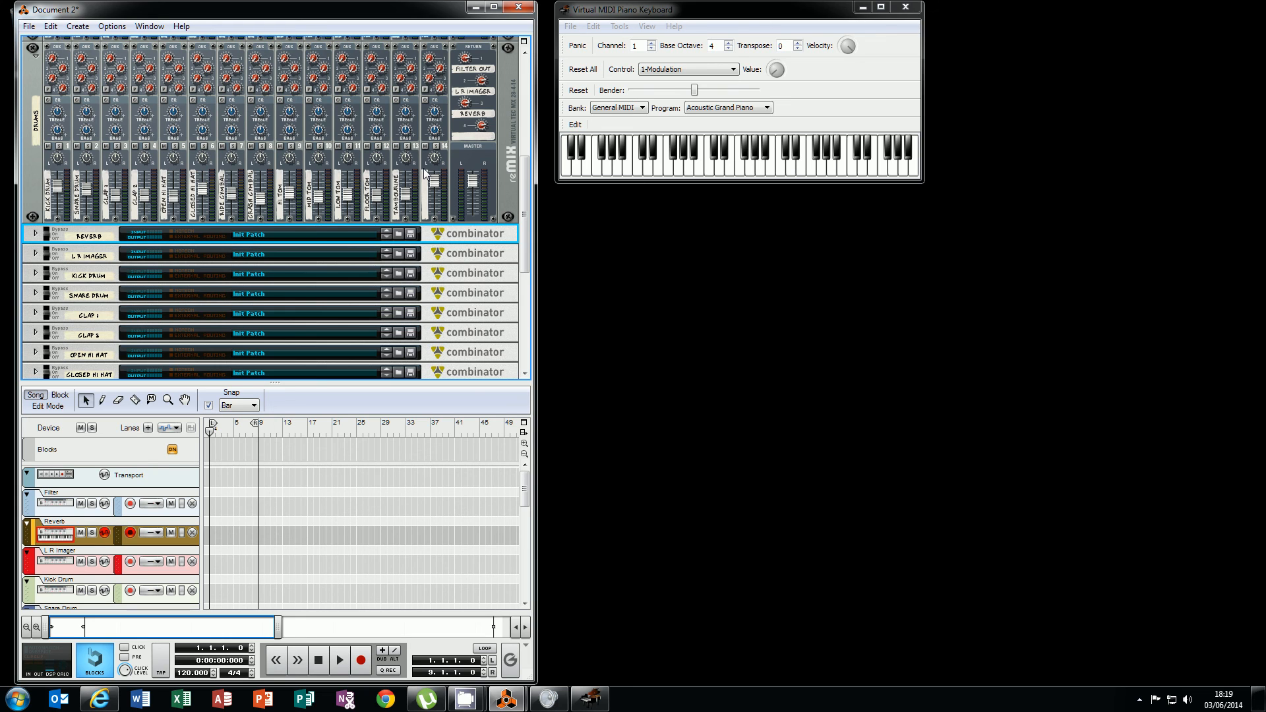
Step: Move the L R Imager above Reverb in the rack, and add a new Combinator placed directly below Reverb
drag(78, 259, 86, 237)
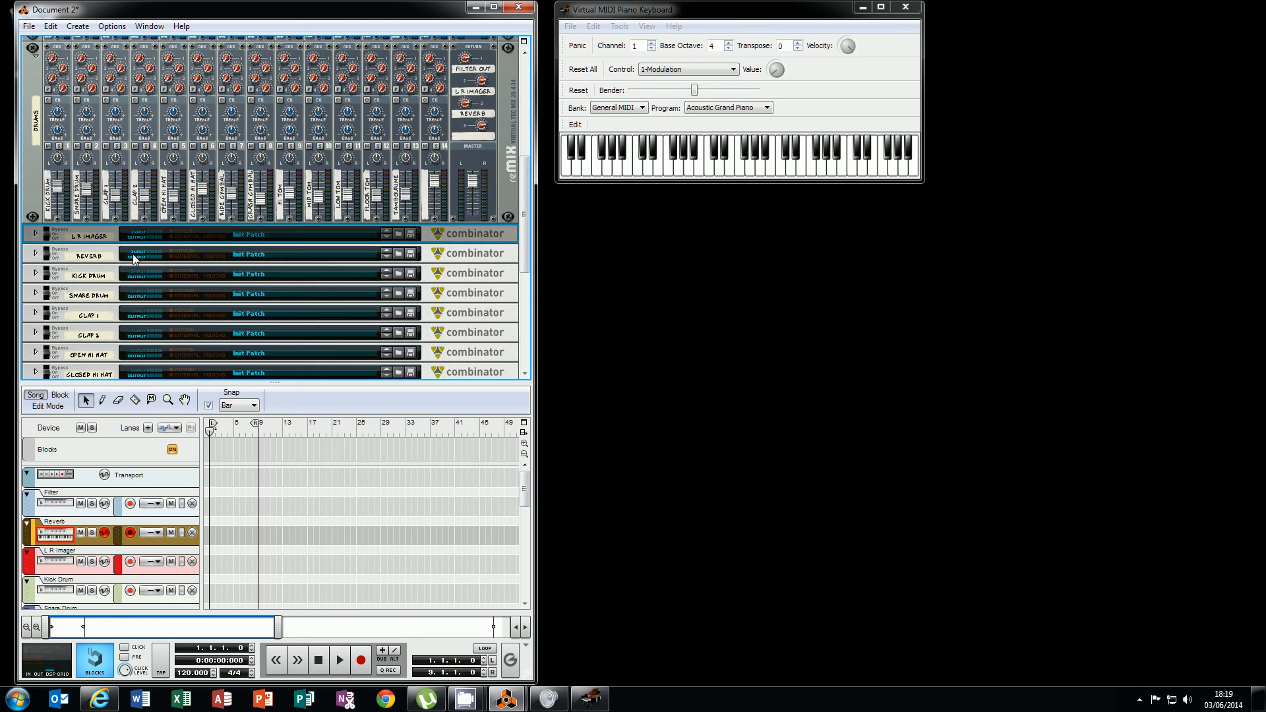
right_click(464, 134)
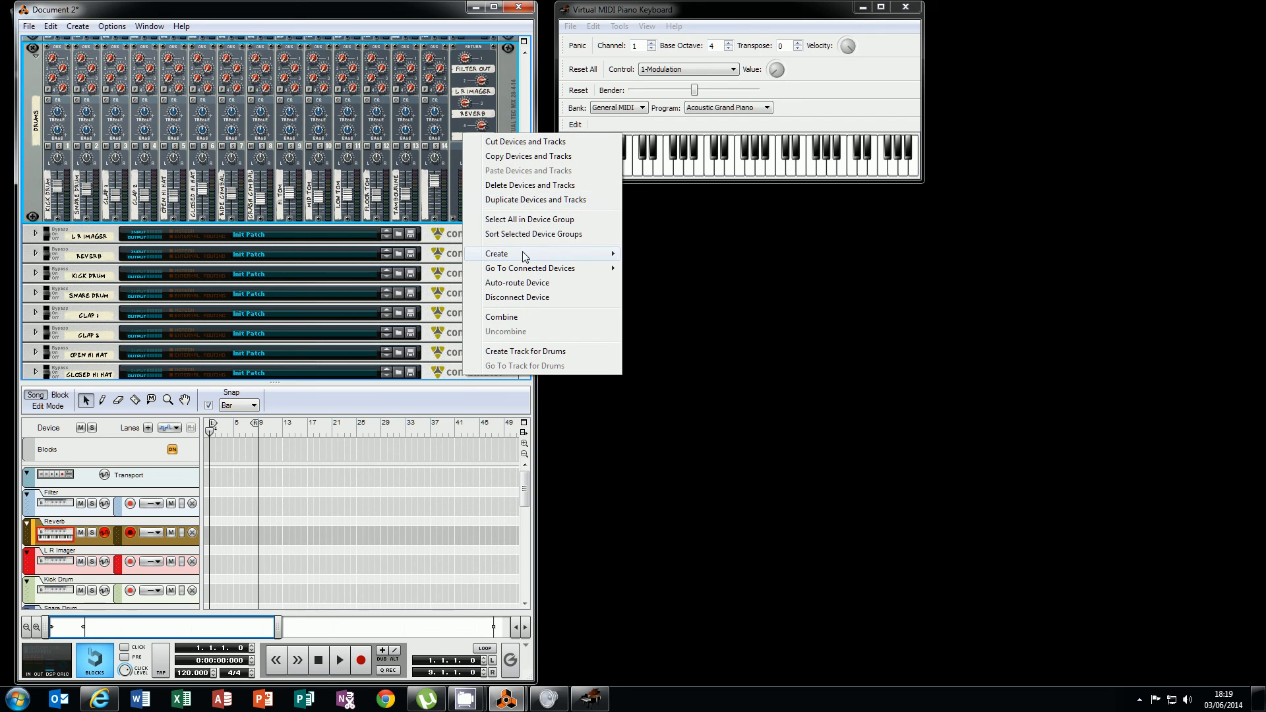
mouse_move(521, 254)
click(333, 201)
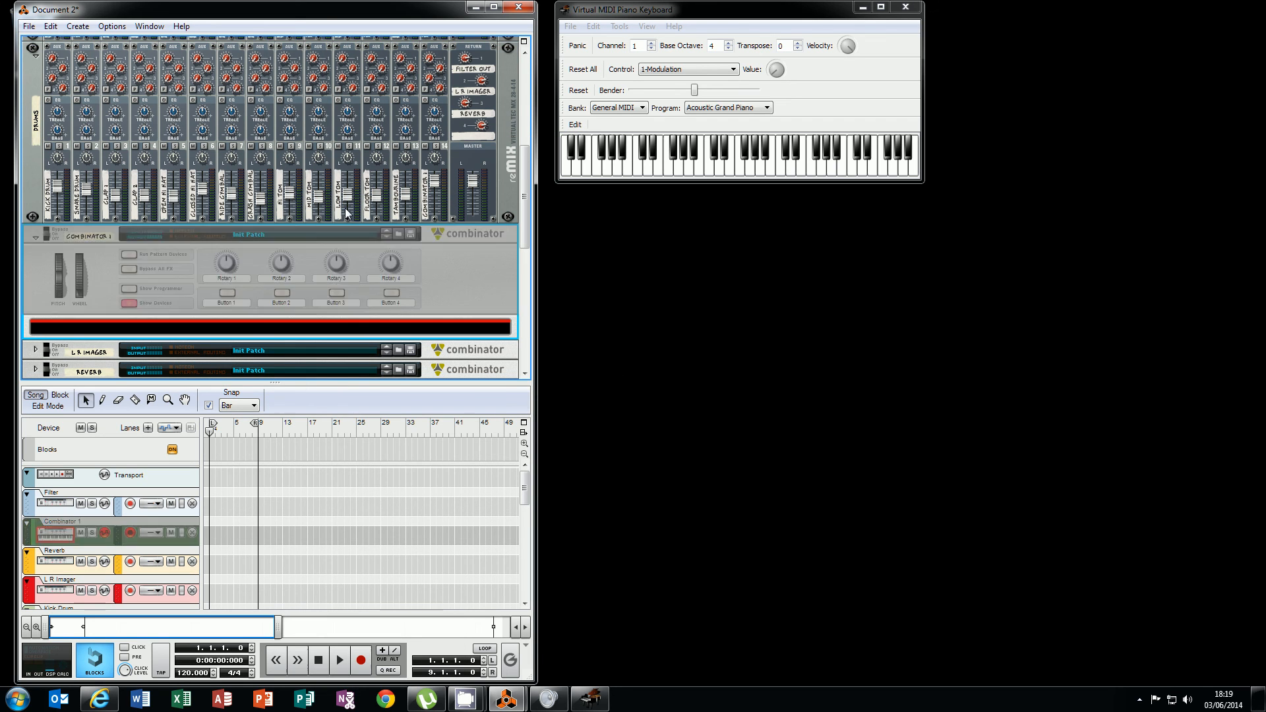
drag(101, 238, 97, 320)
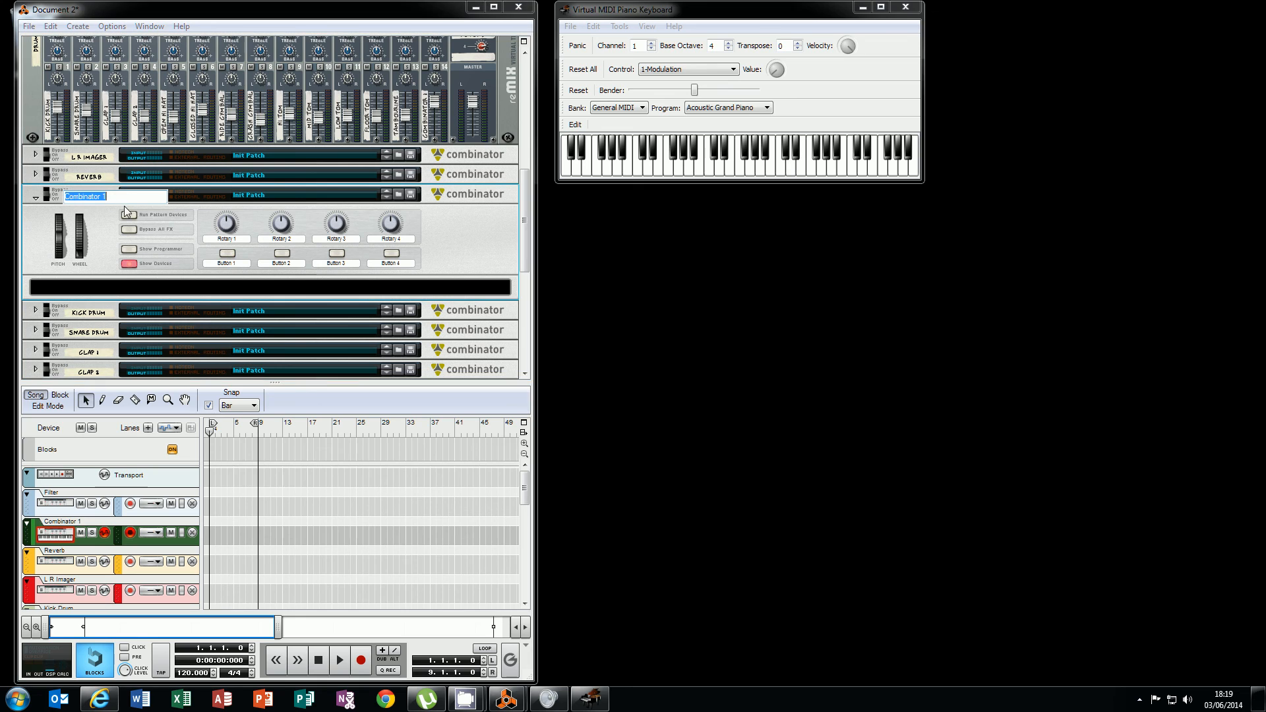
Step: Rename the new Combinator below Reverb as Distortion
double_click(128, 198)
text(Distortion)
key(Return)
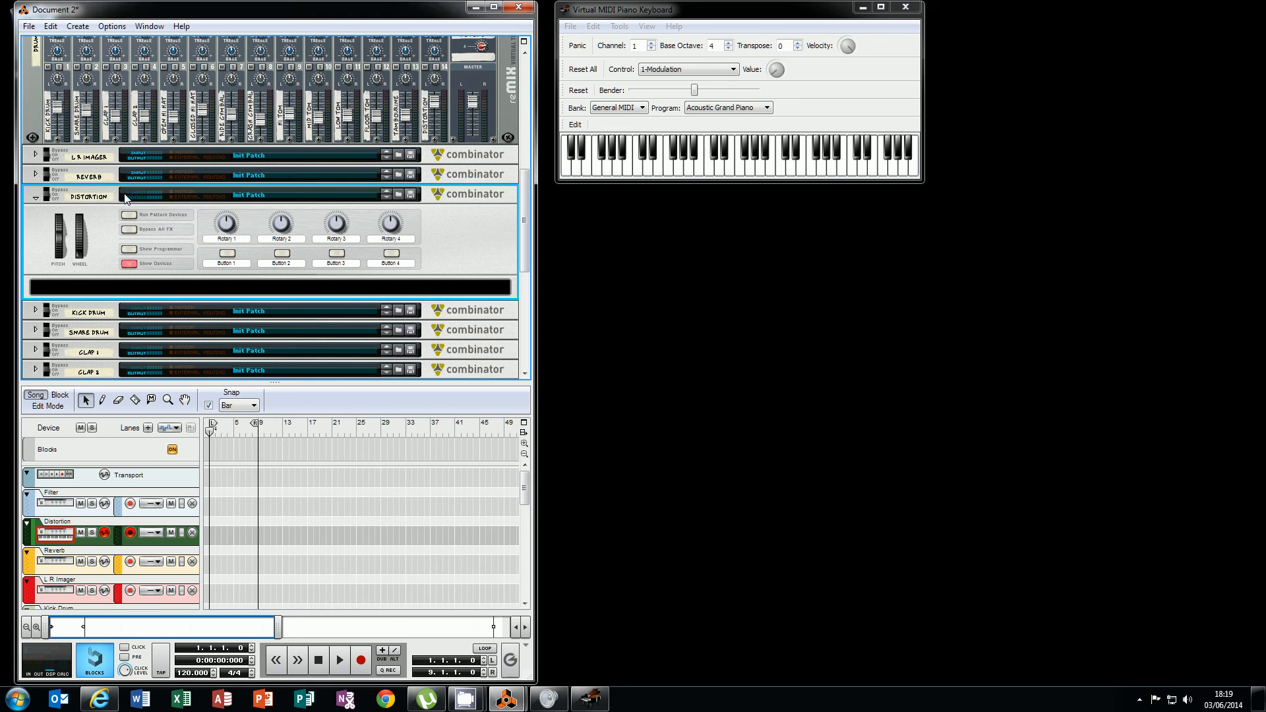
Step: Create a Scream 4 Distortion inside the Distortion Combinator
right_click(147, 290)
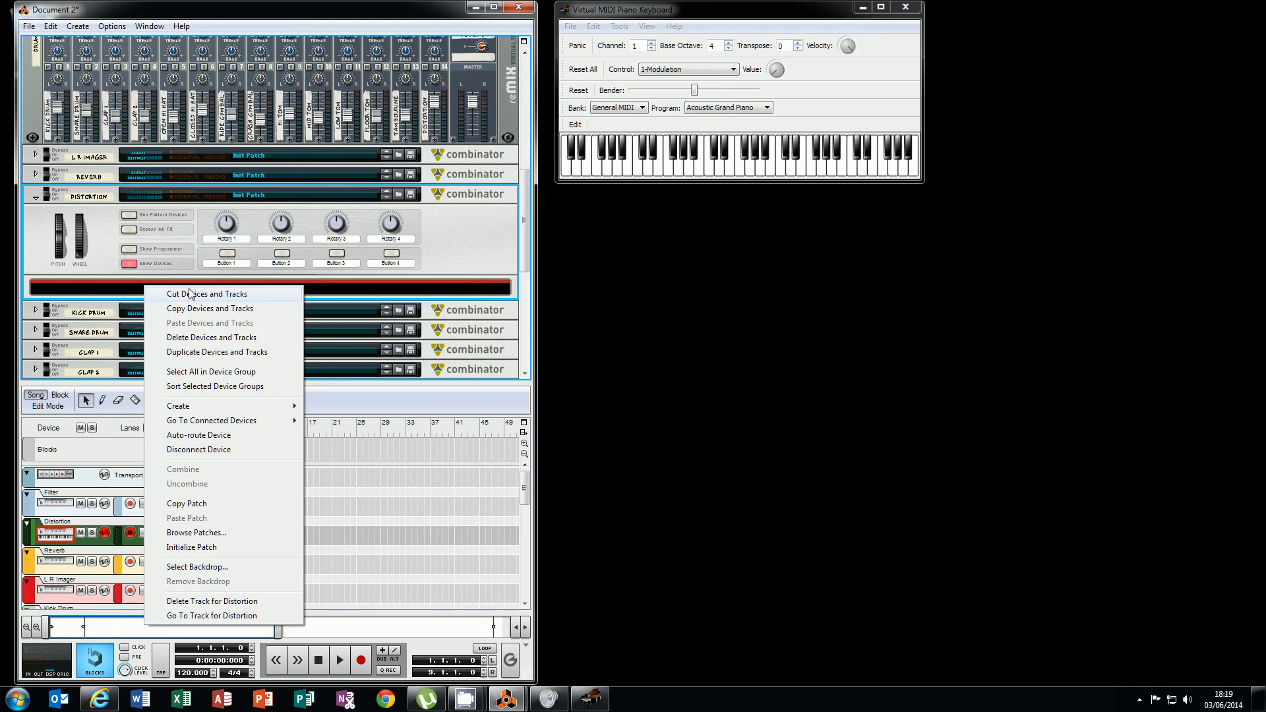
mouse_move(244, 406)
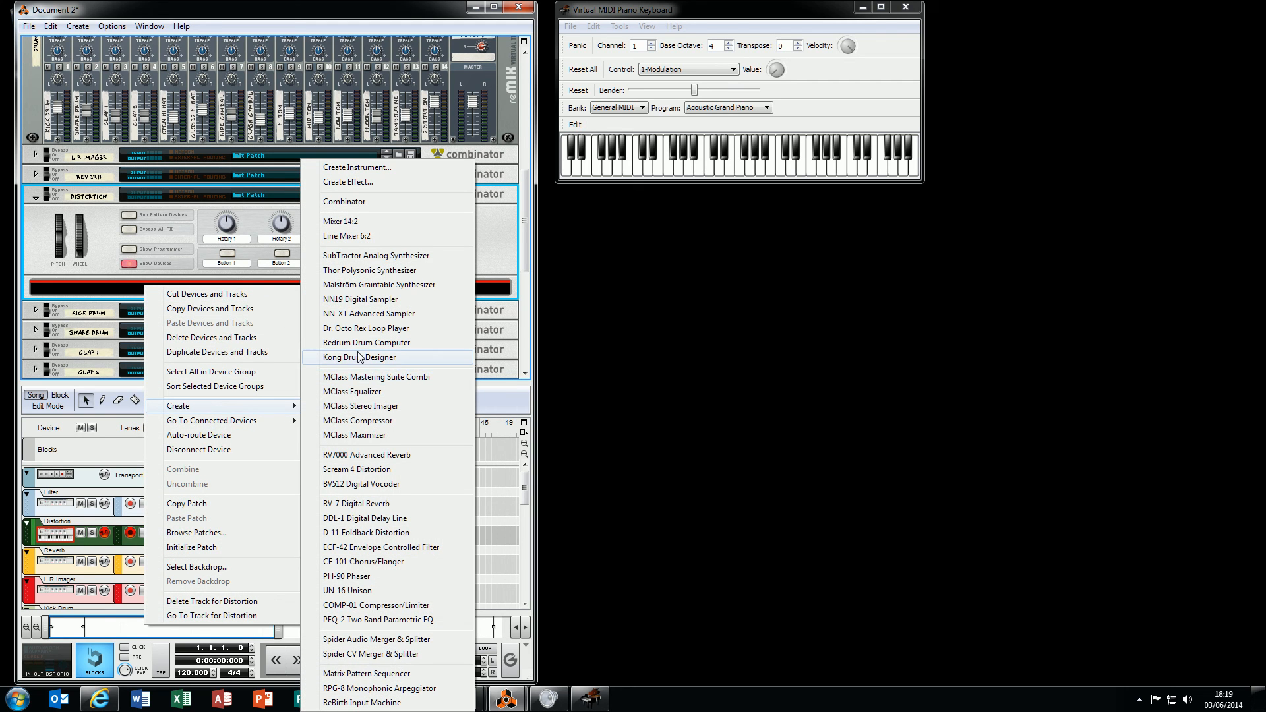
click(376, 471)
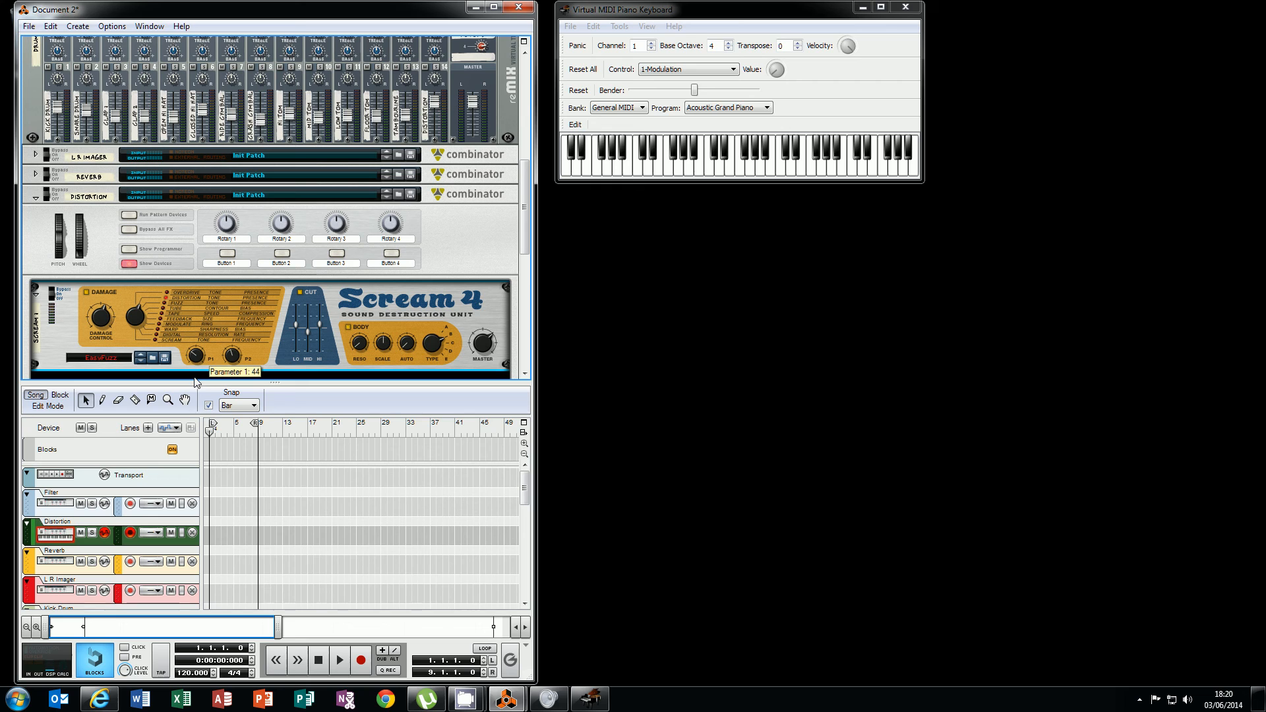
Step: Adjust the Scream 4's P1, P2 and Damage Control settings, and fold the Distortion Combinator
drag(195, 378, 195, 380)
drag(227, 340, 227, 339)
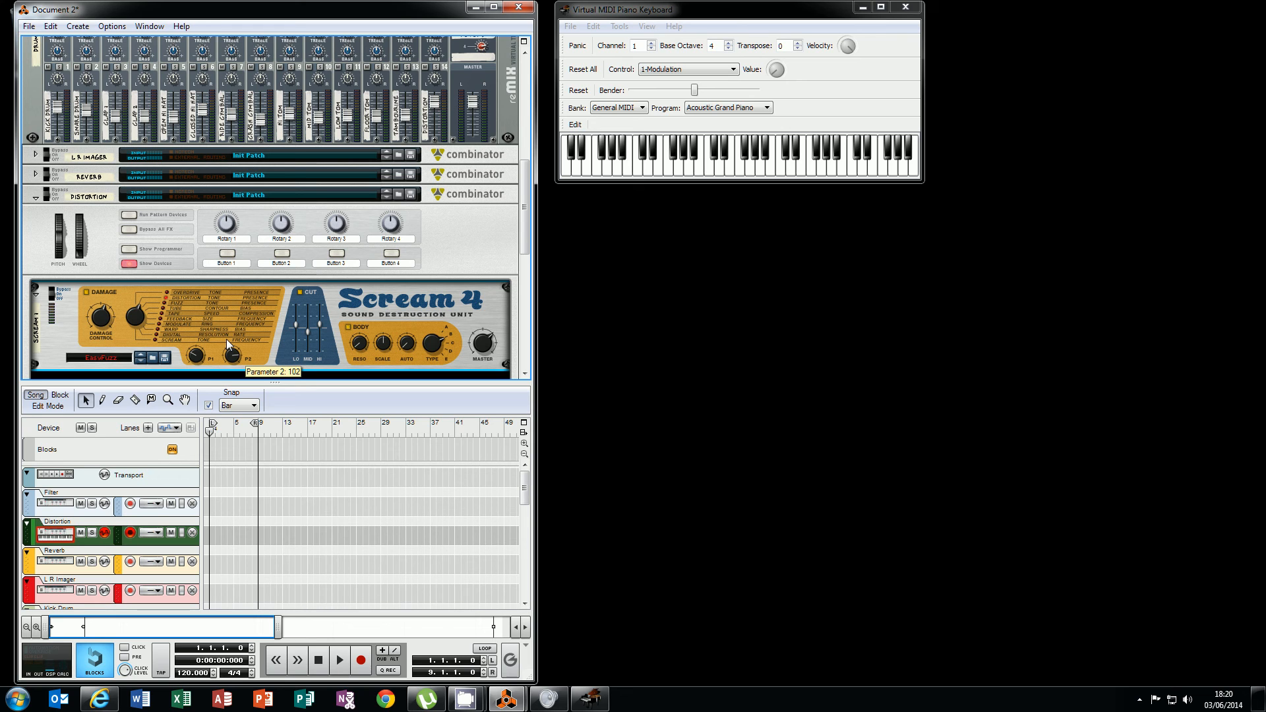
drag(226, 338, 224, 336)
mouse_move(100, 328)
drag(100, 328, 102, 332)
mouse_move(483, 350)
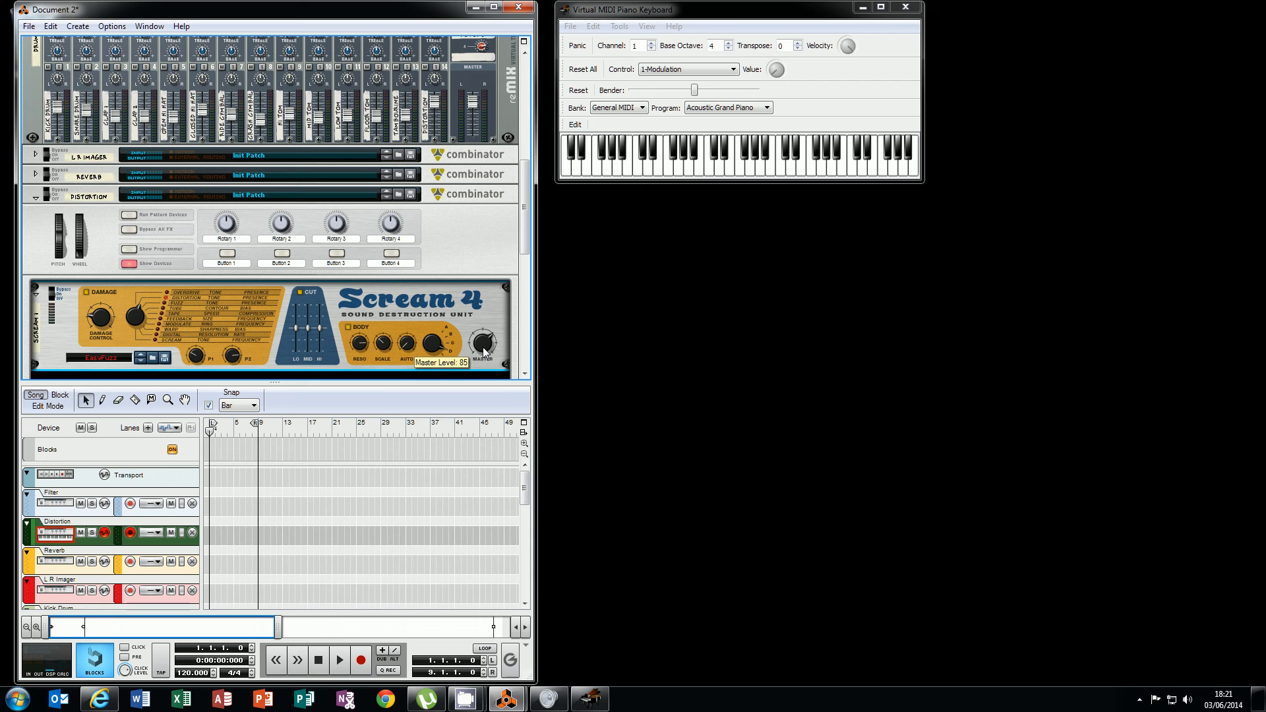
click(36, 198)
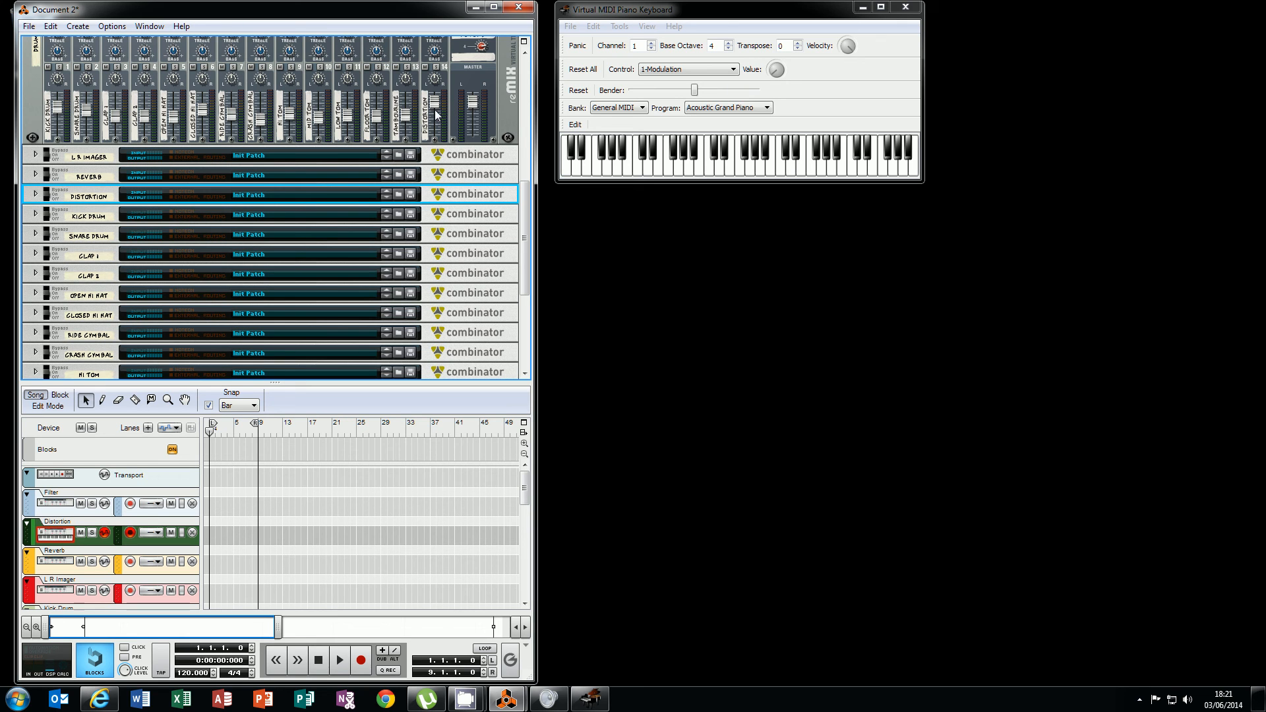
Step: Rewire the Distortion Combinator at the rear of the rack to the Drums mixer's aux 4 send and return
key(Tab)
scroll(434, 105, up, 3)
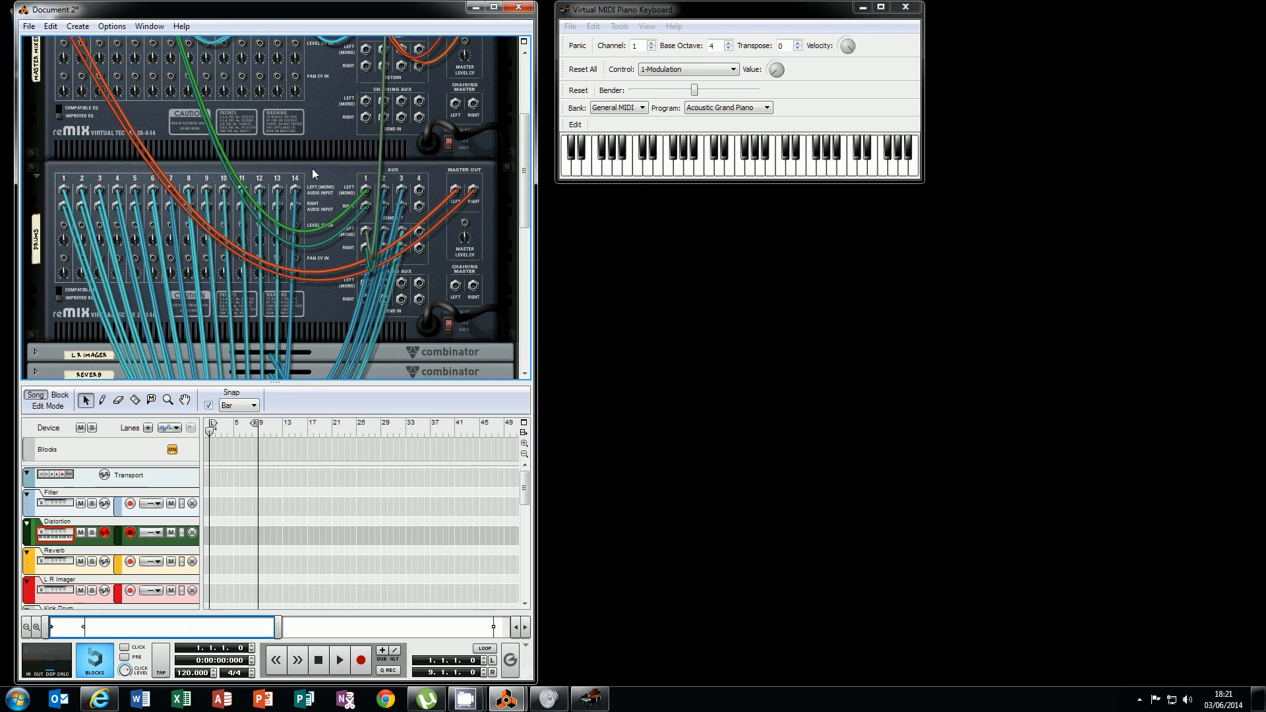
drag(421, 232, 105, 225)
click(35, 220)
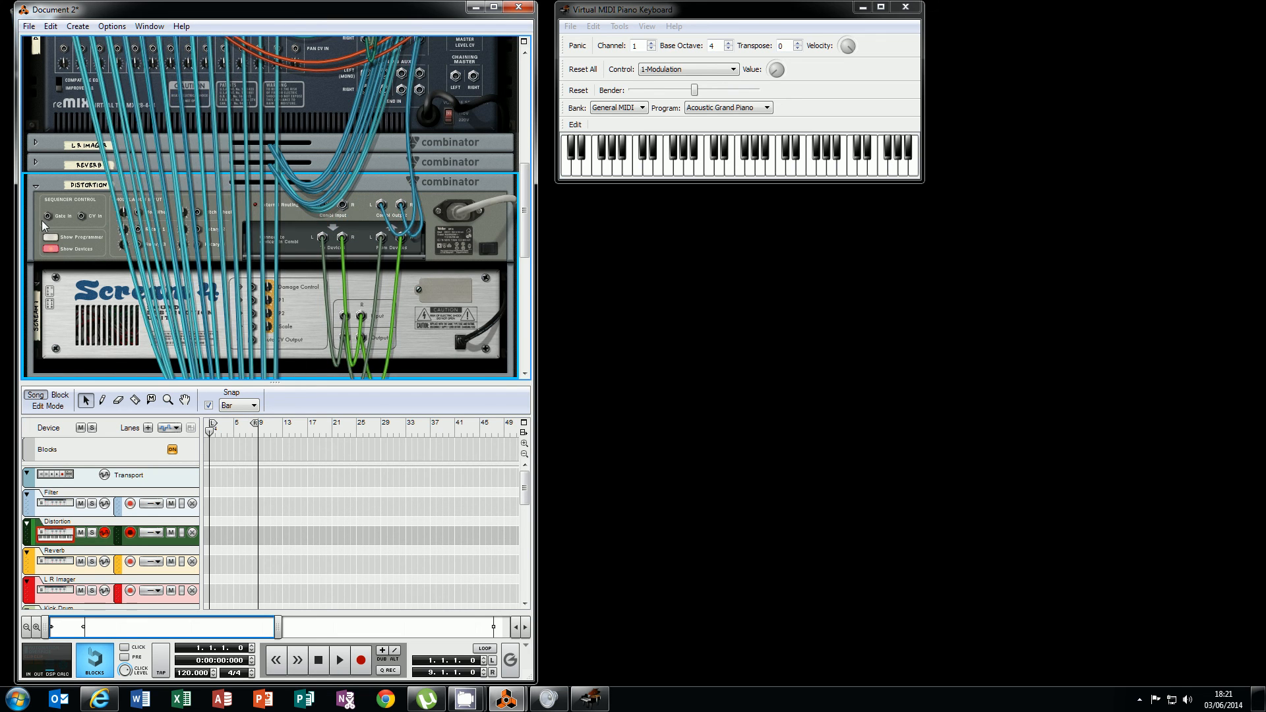
drag(321, 208, 421, 262)
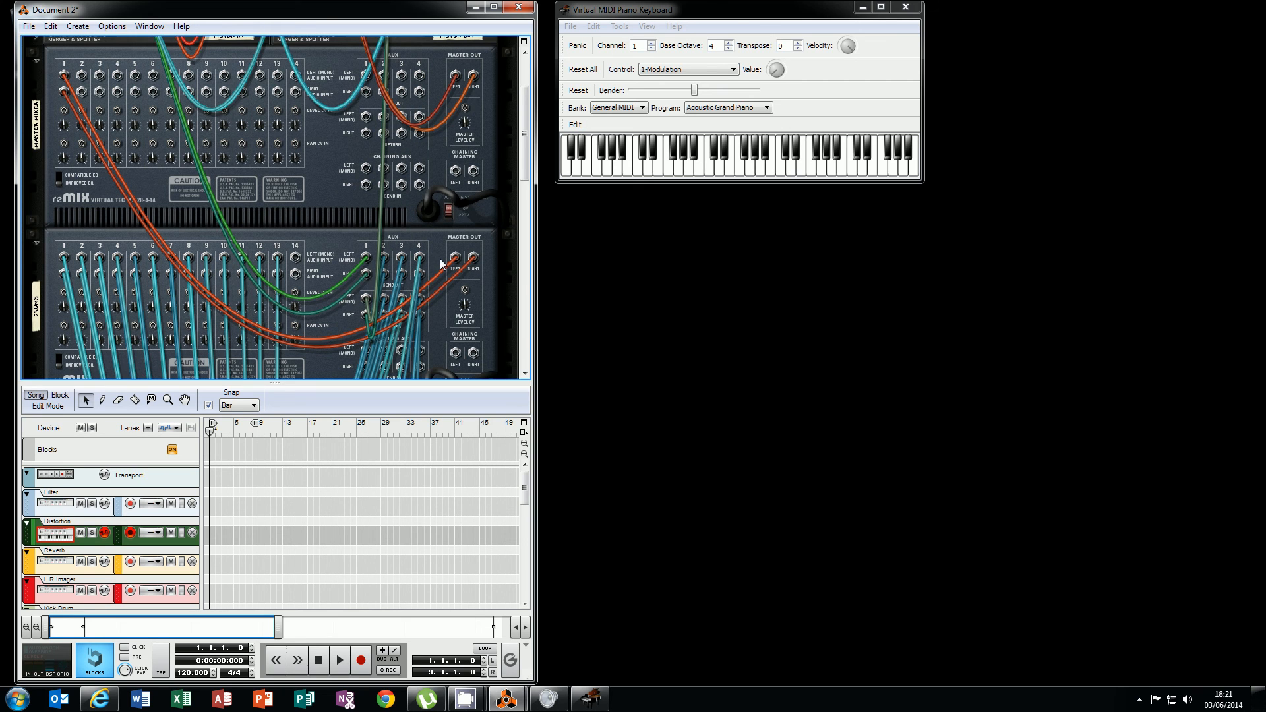
scroll(440, 261, down, 5)
scroll(441, 259, down, 3)
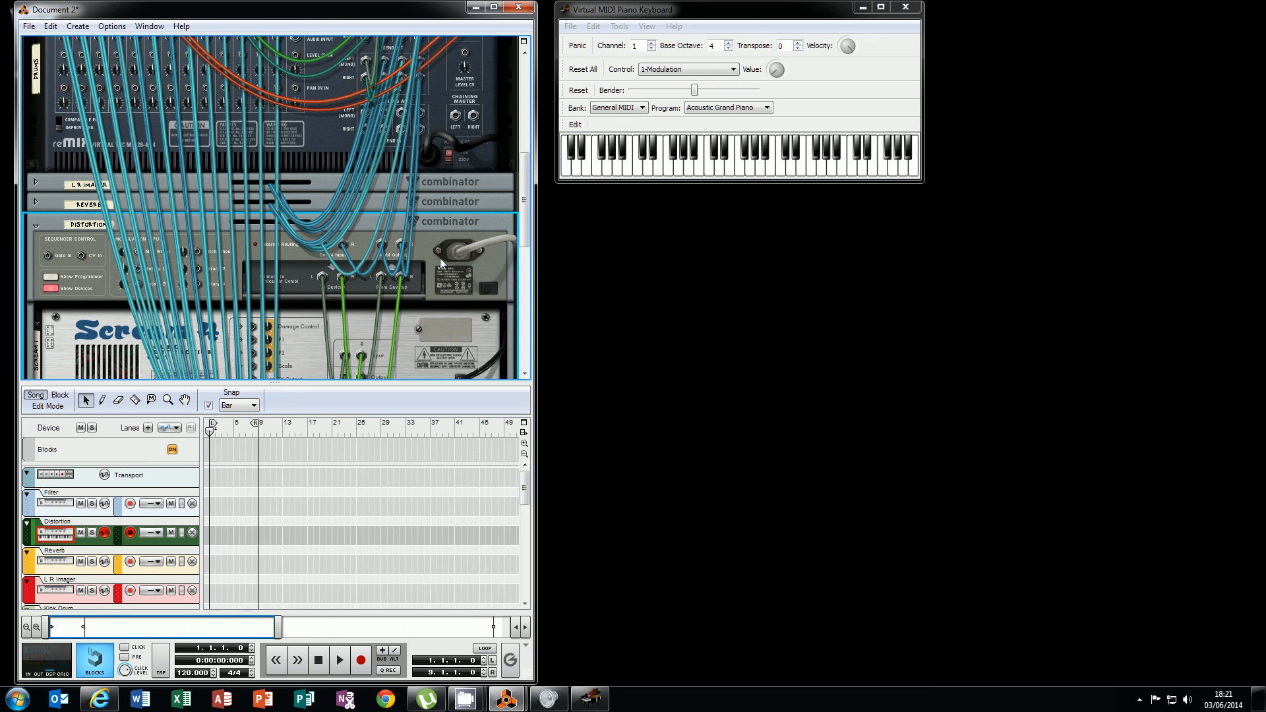
scroll(441, 259, up, 4)
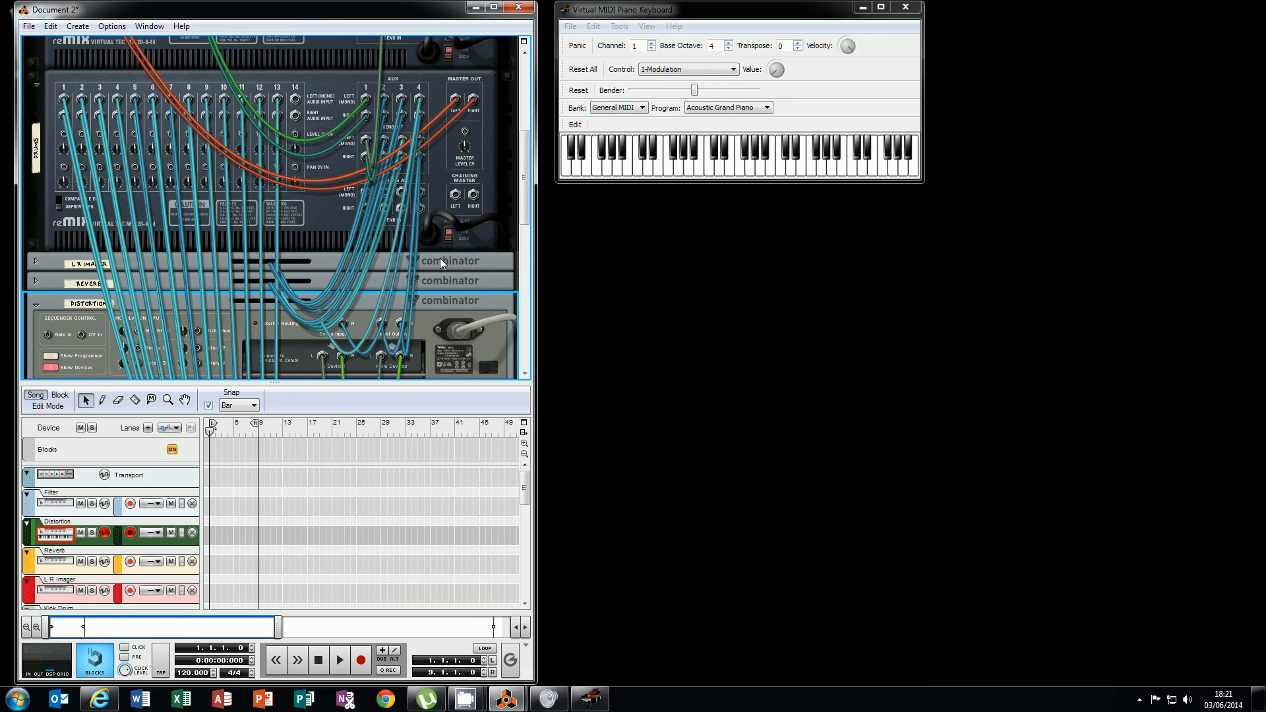
key(Tab)
Step: Bring in the new song WIP for tutorial window, examine its Drums mixer's Aux 2 sends, and set channel 9's to 75
scroll(441, 258, up, 2)
scroll(440, 258, up, 1)
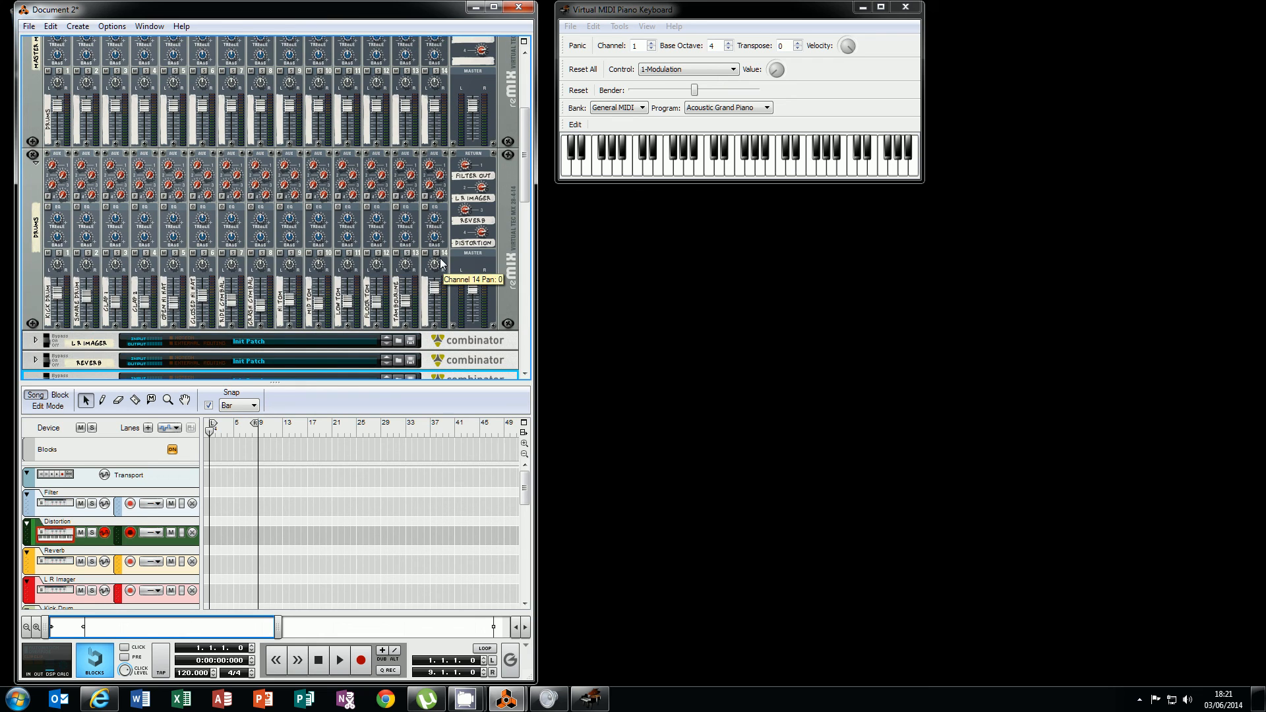
scroll(440, 258, up, 1)
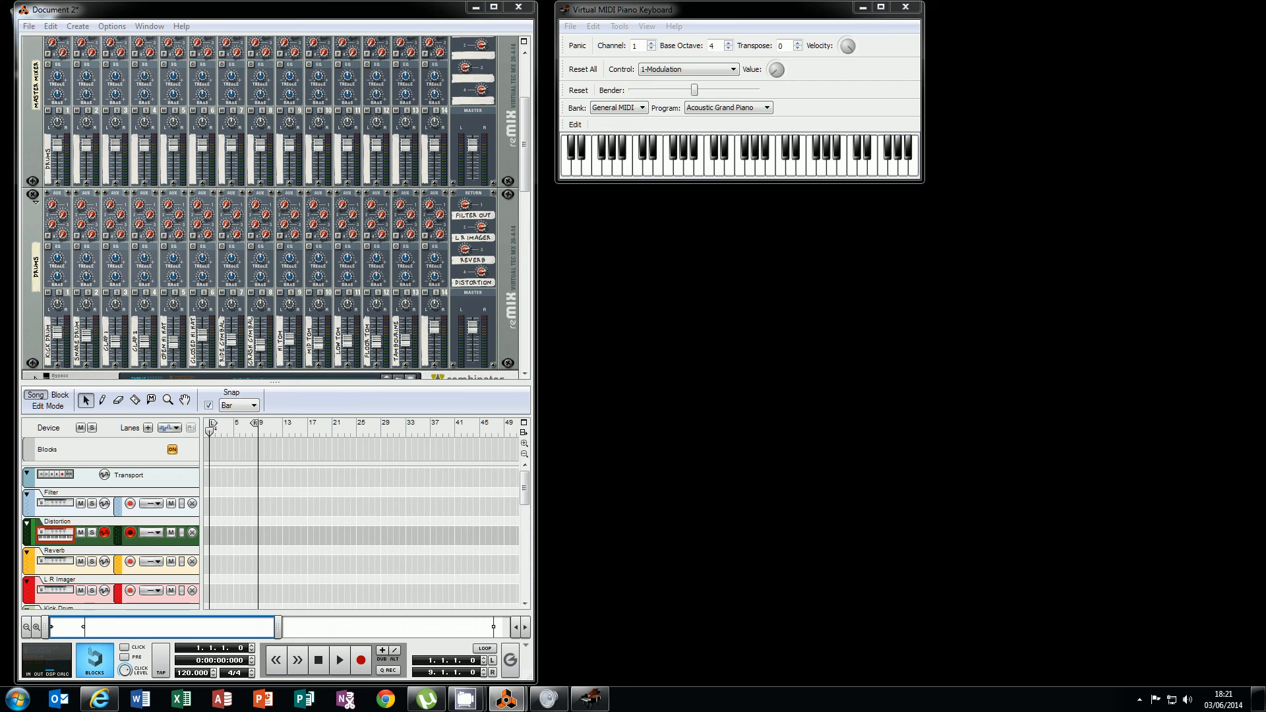
drag(1265, 87, 742, 64)
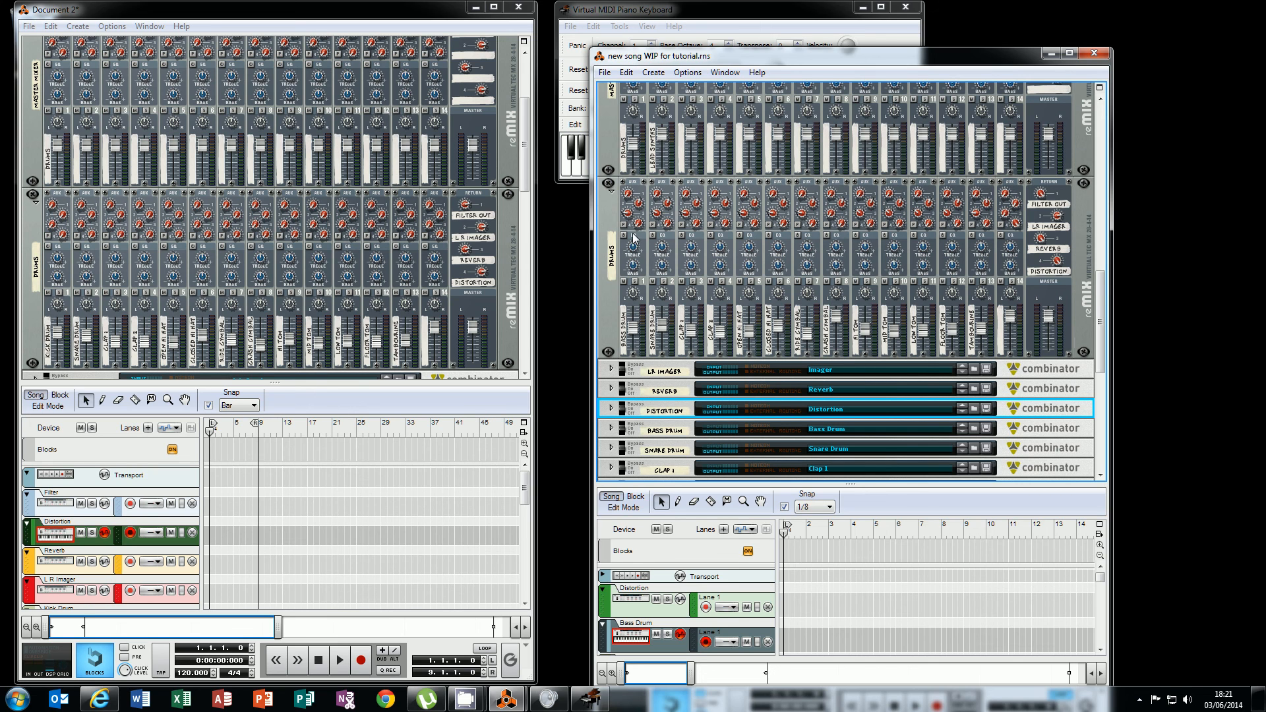
mouse_move(644, 209)
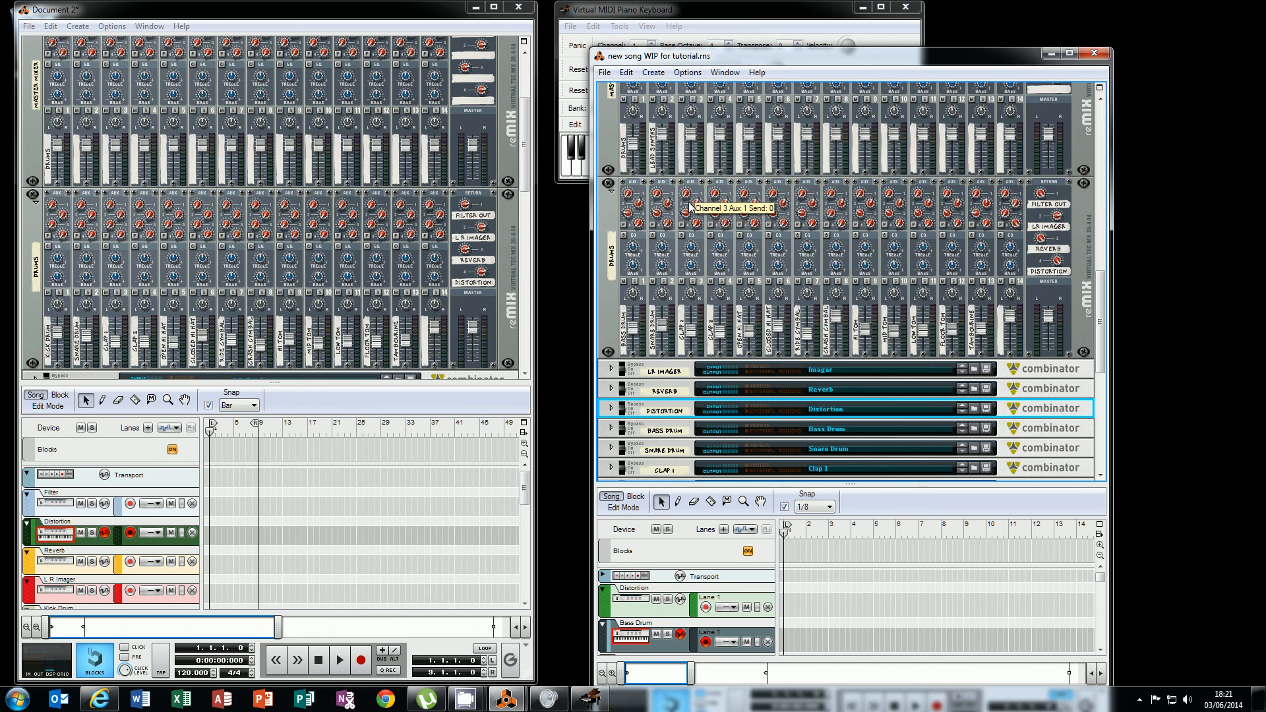
mouse_move(712, 207)
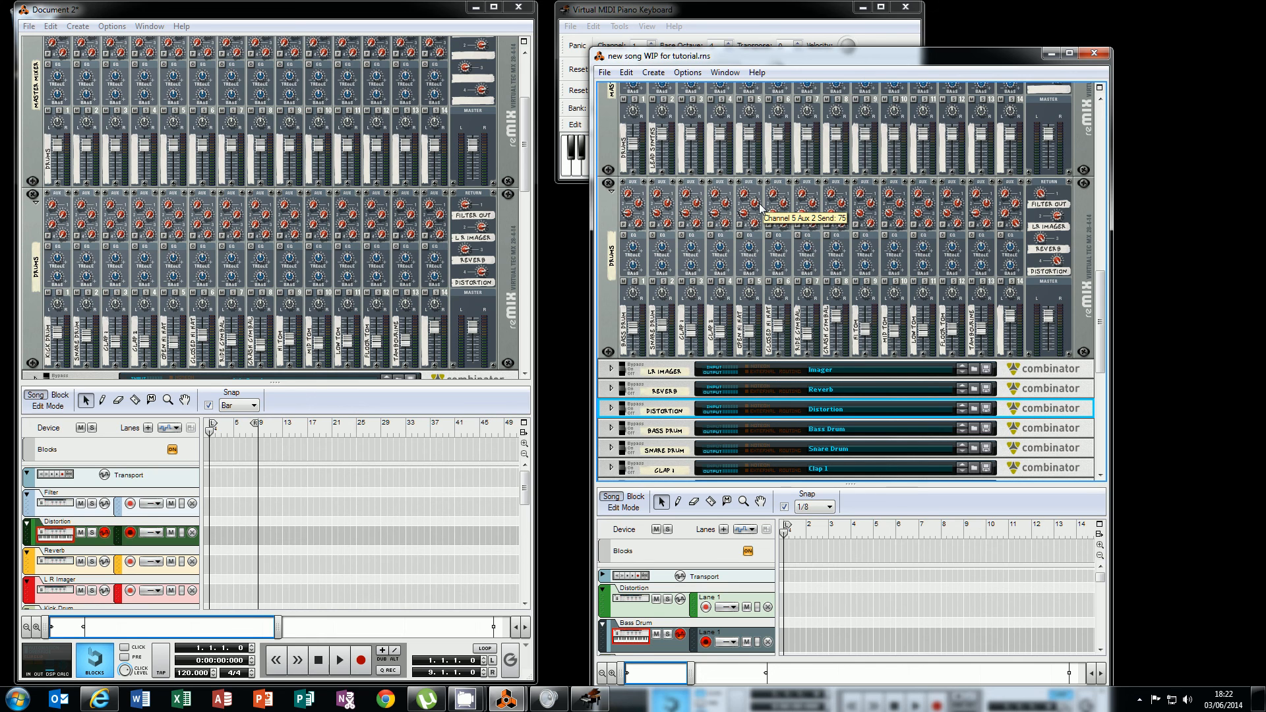
mouse_move(786, 207)
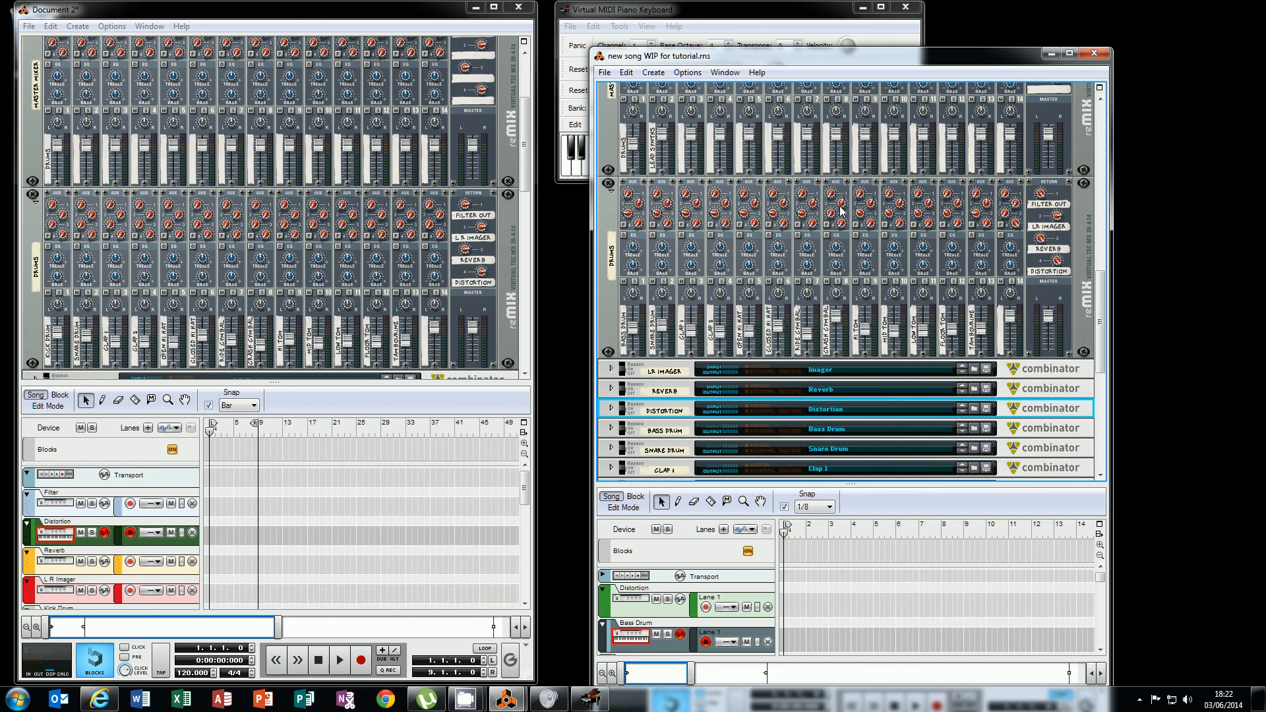
mouse_move(841, 211)
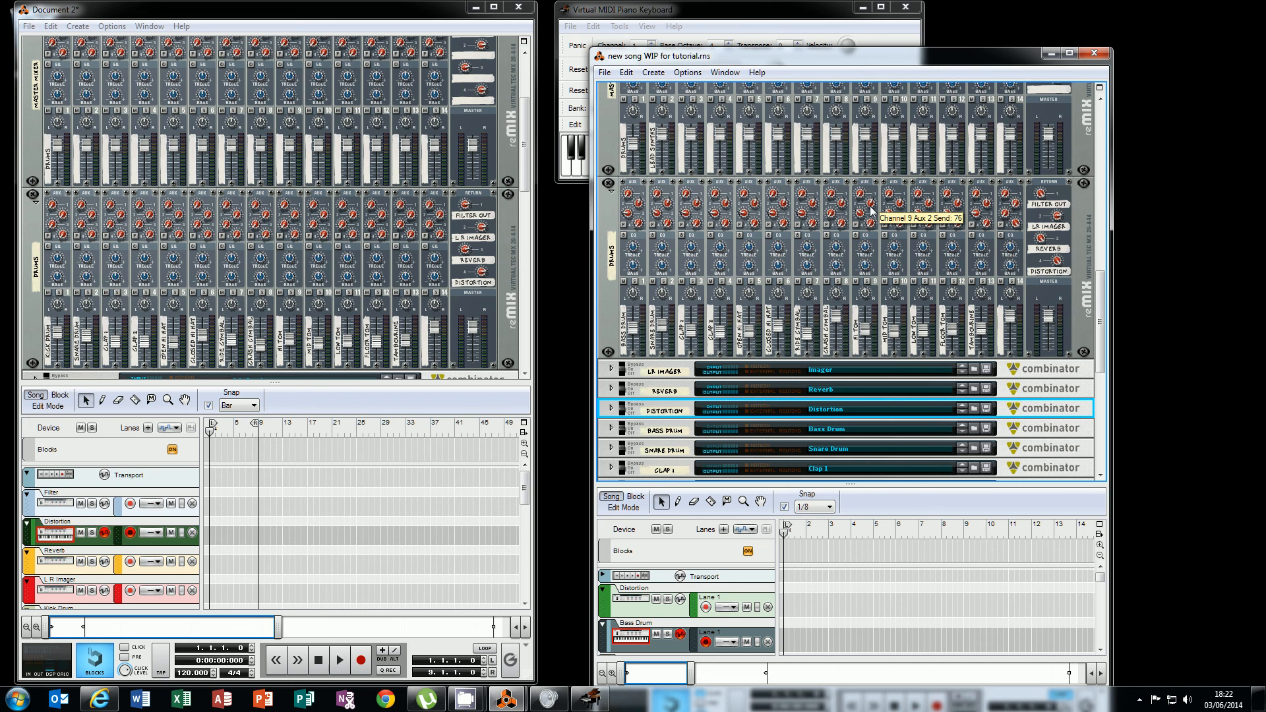
shift+click(870, 210)
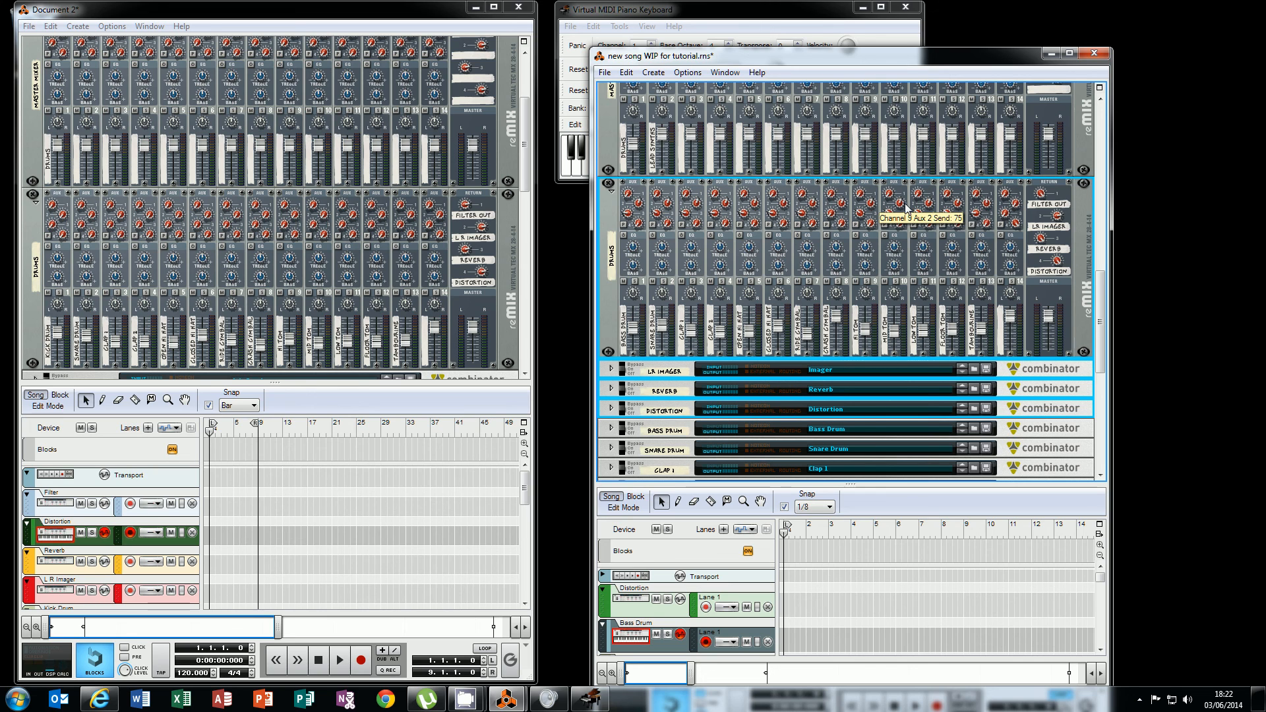
mouse_move(907, 207)
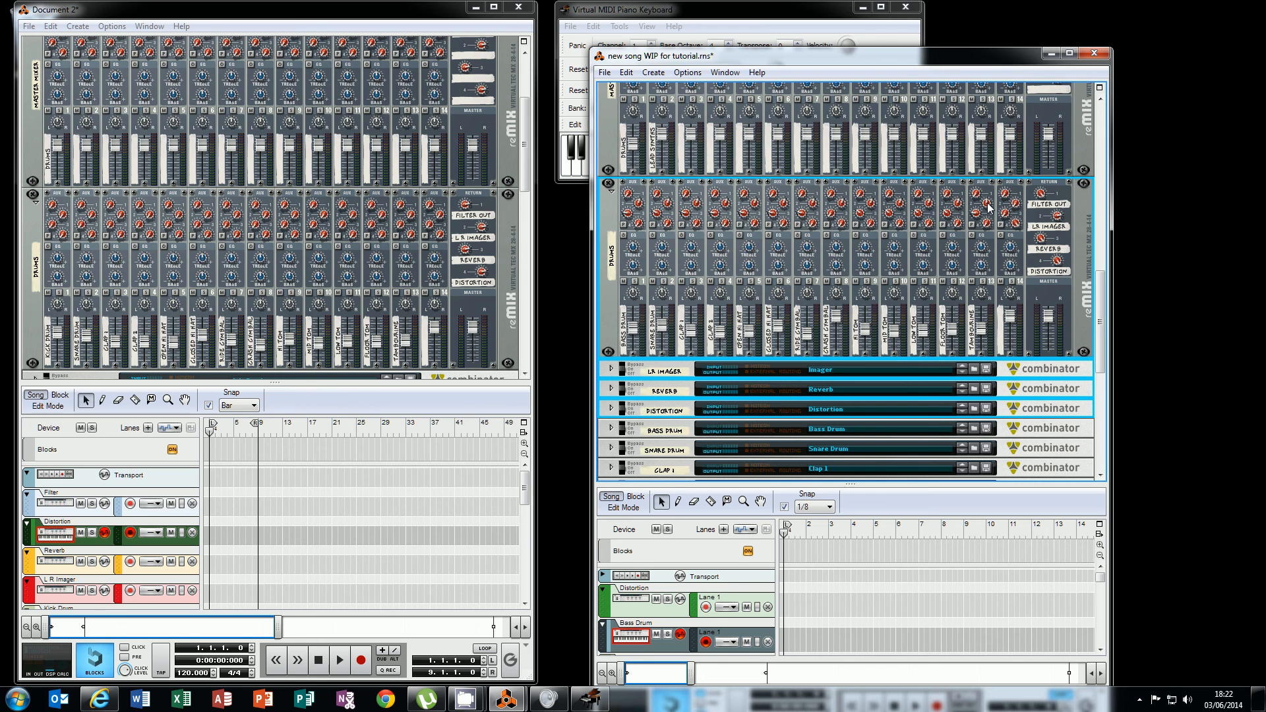
Step: In Document 2, raise the Drums mixer's Aux 2 sends on channels 13, 12, 11 and 10, with channel 10 at 75
click(415, 220)
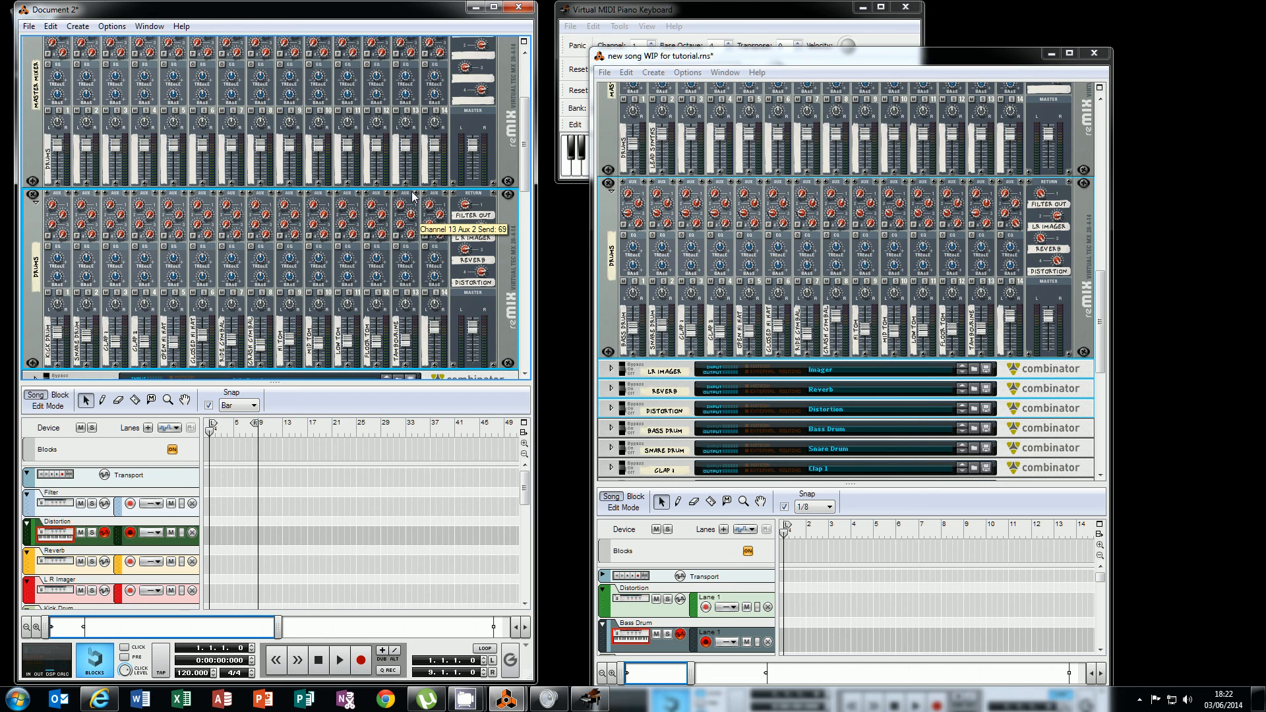
mouse_move(381, 213)
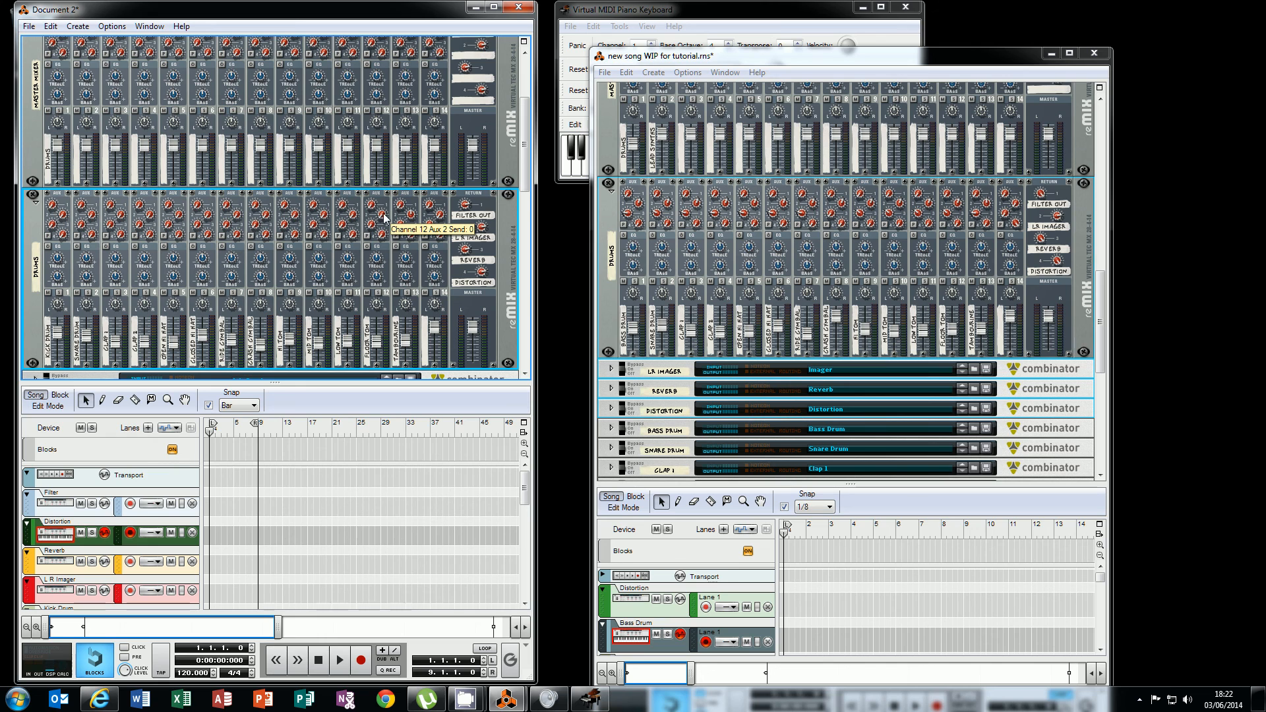
drag(381, 213, 385, 194)
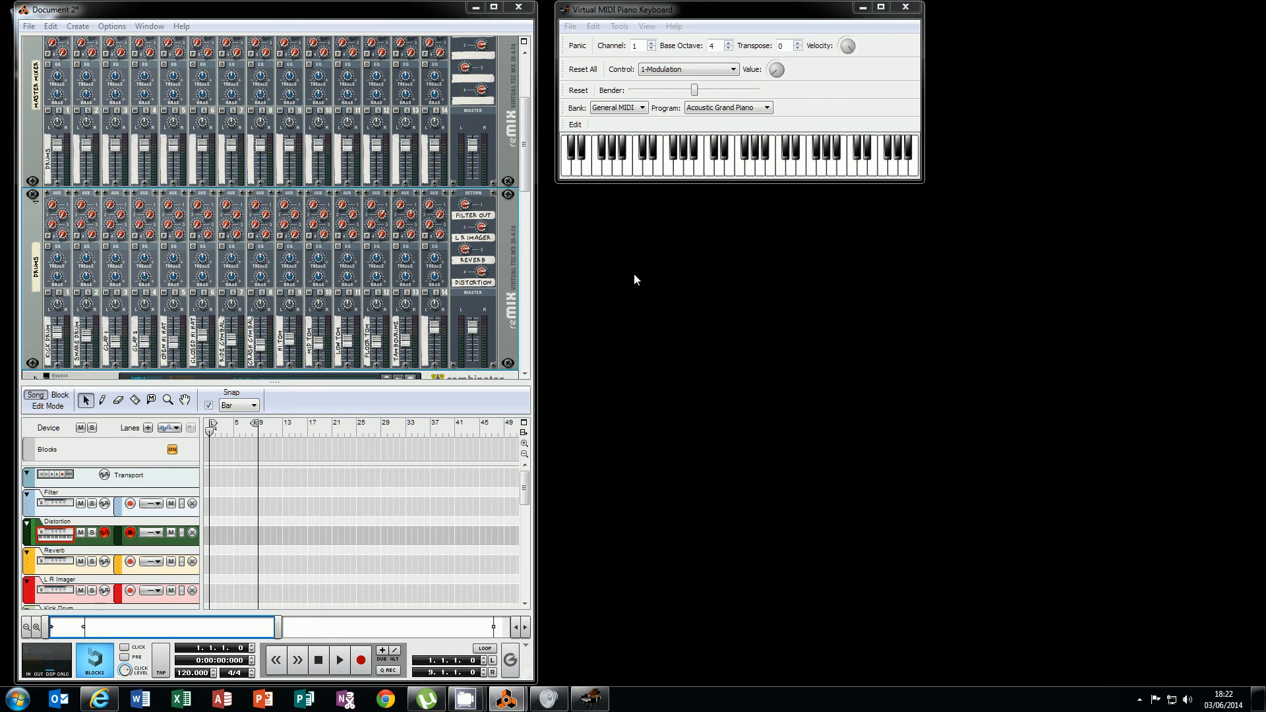
click(383, 214)
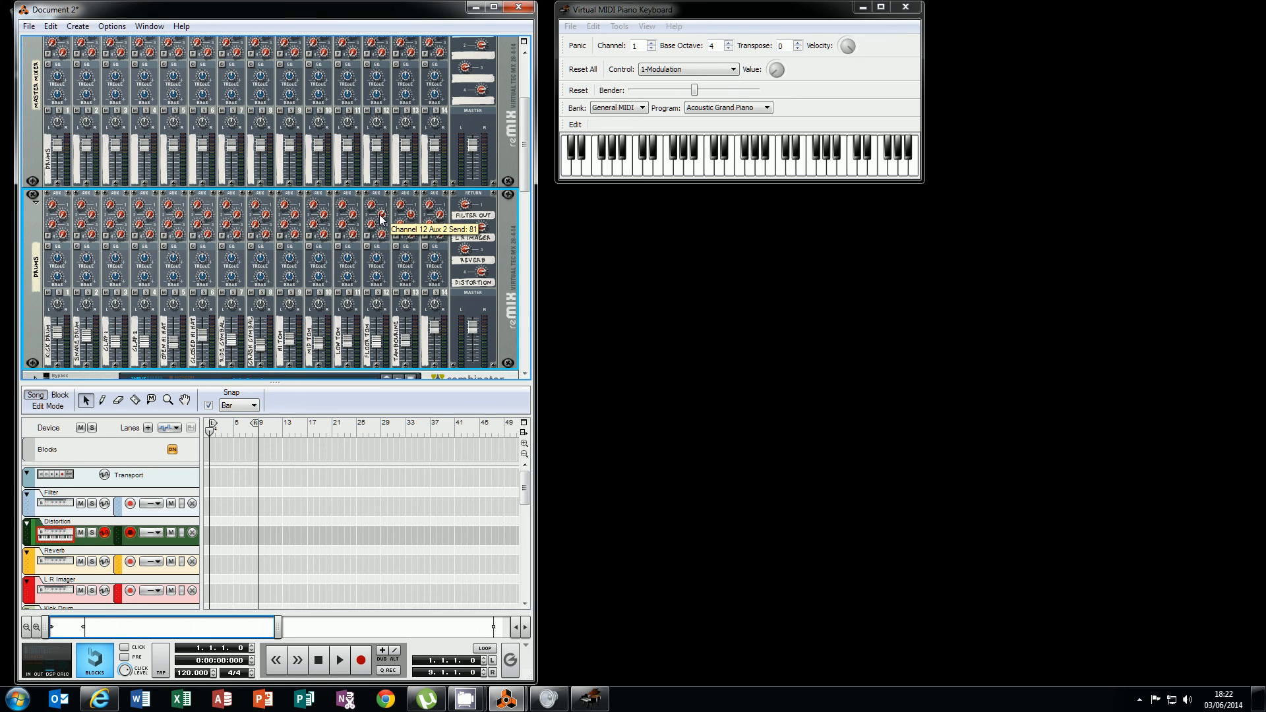
drag(381, 219, 381, 221)
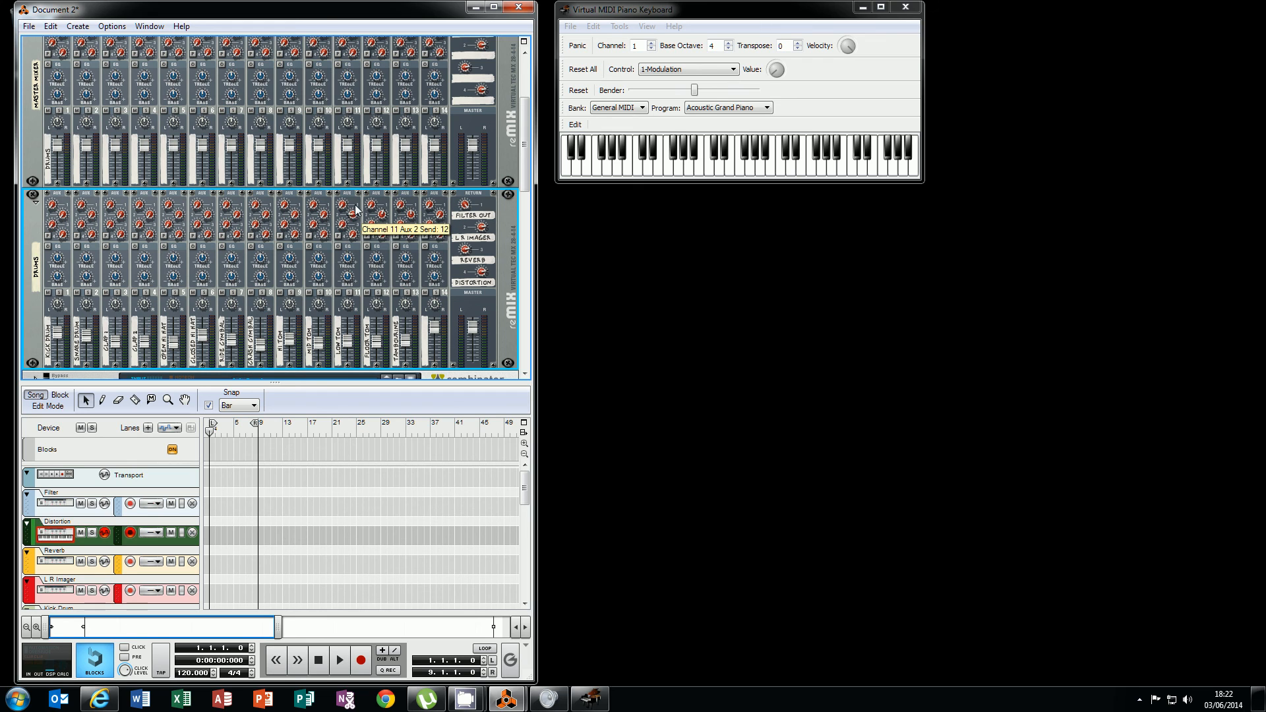
drag(356, 198, 356, 188)
drag(356, 197, 331, 139)
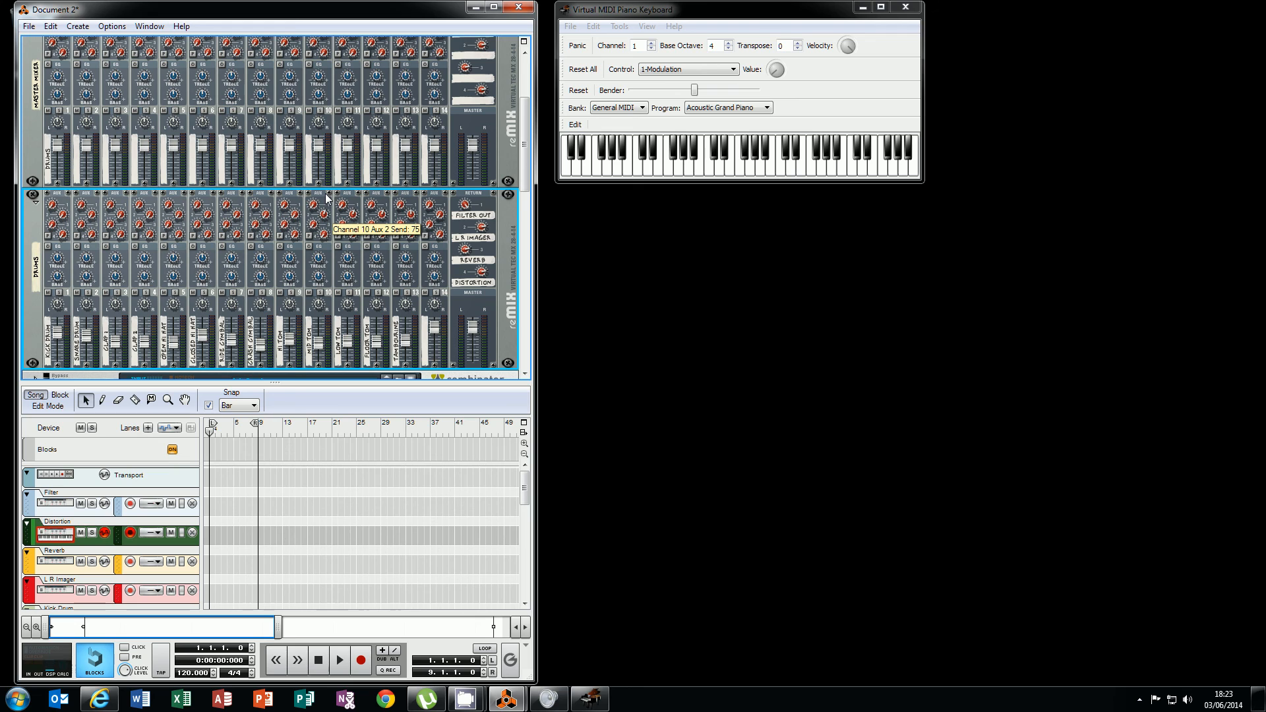
Step: Raise the Drums mixer's Aux 2 sends on channels 9, 8, 7 and 6, with channel 6 at 75
drag(296, 206, 296, 172)
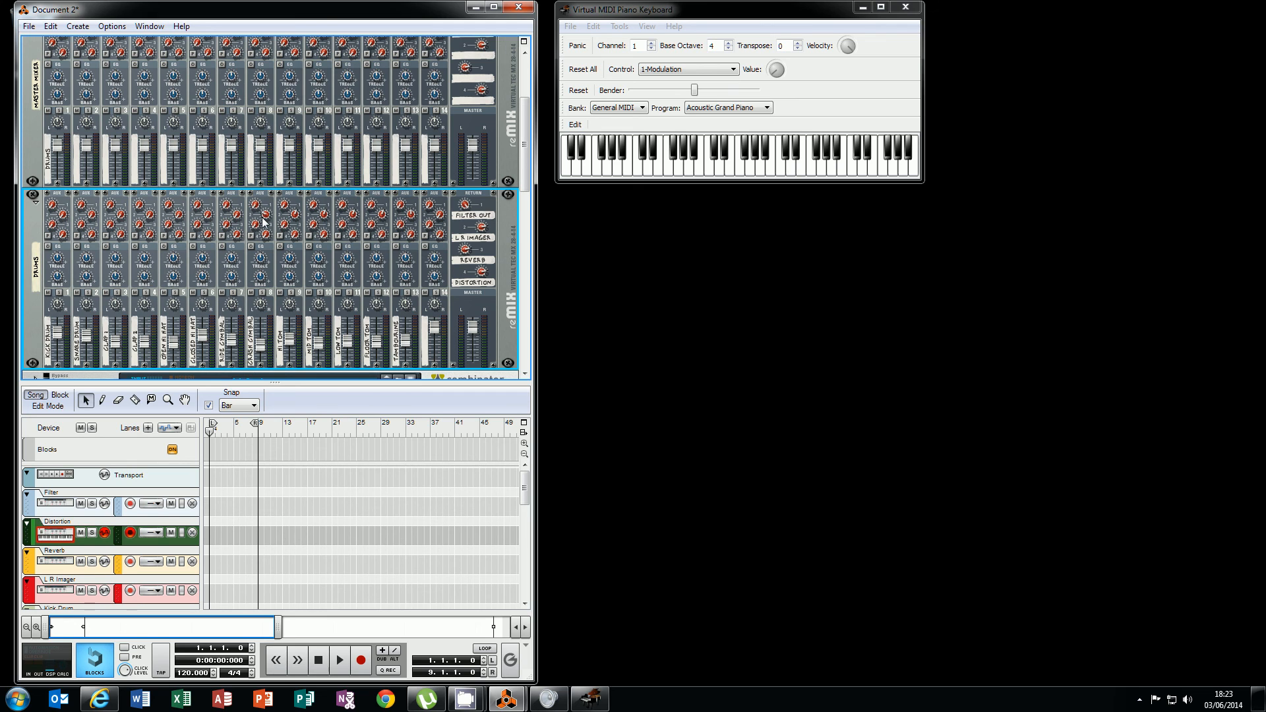
mouse_move(264, 212)
drag(264, 212, 267, 200)
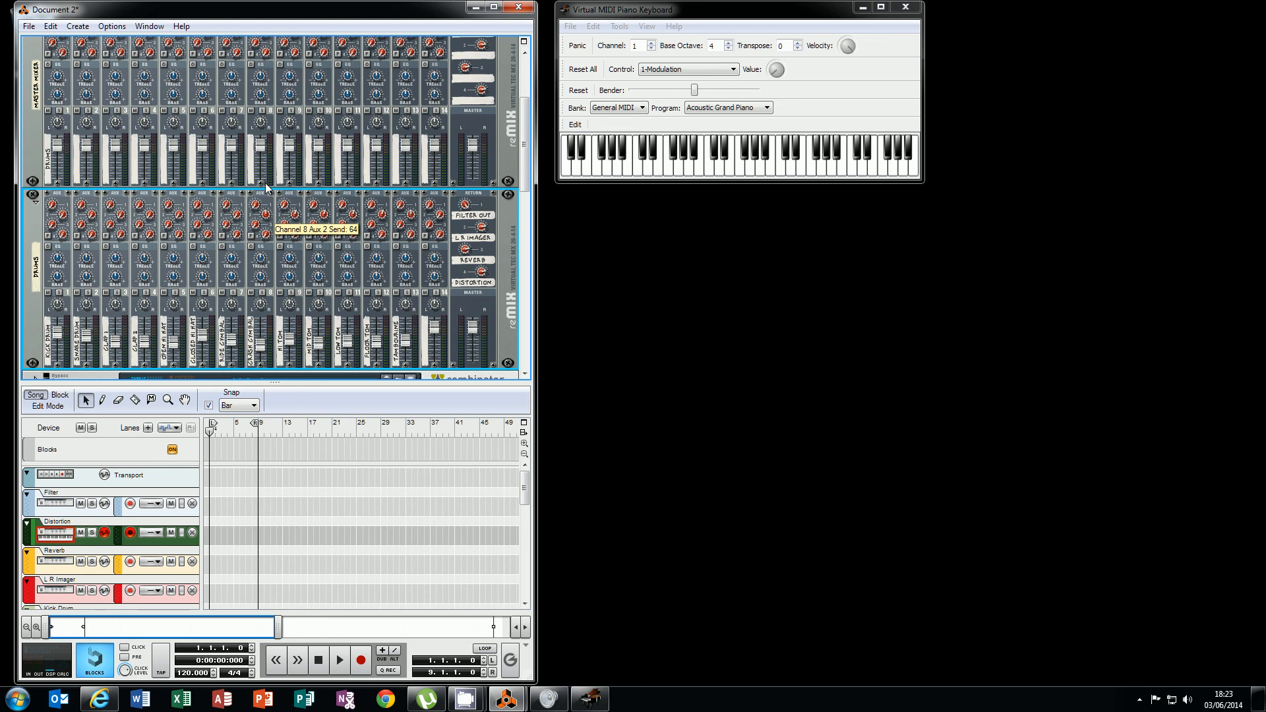
drag(265, 177, 265, 176)
drag(236, 213, 244, 168)
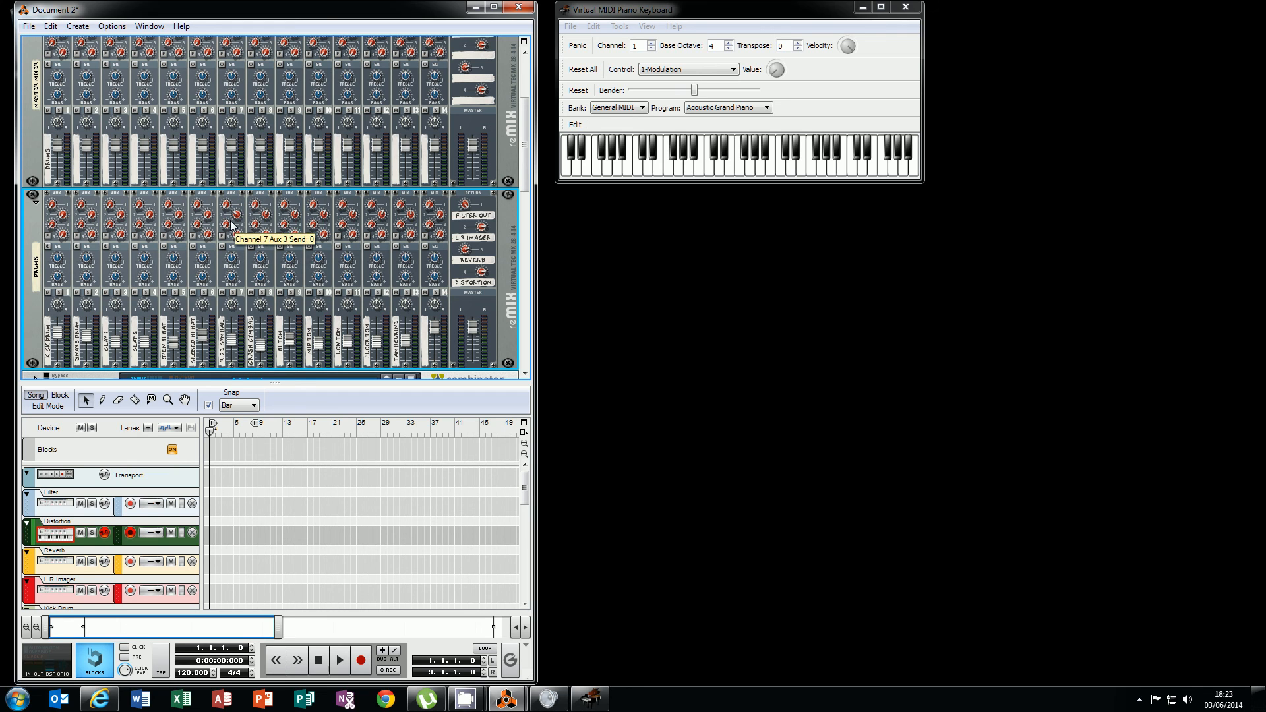
scroll(234, 214, up, 3)
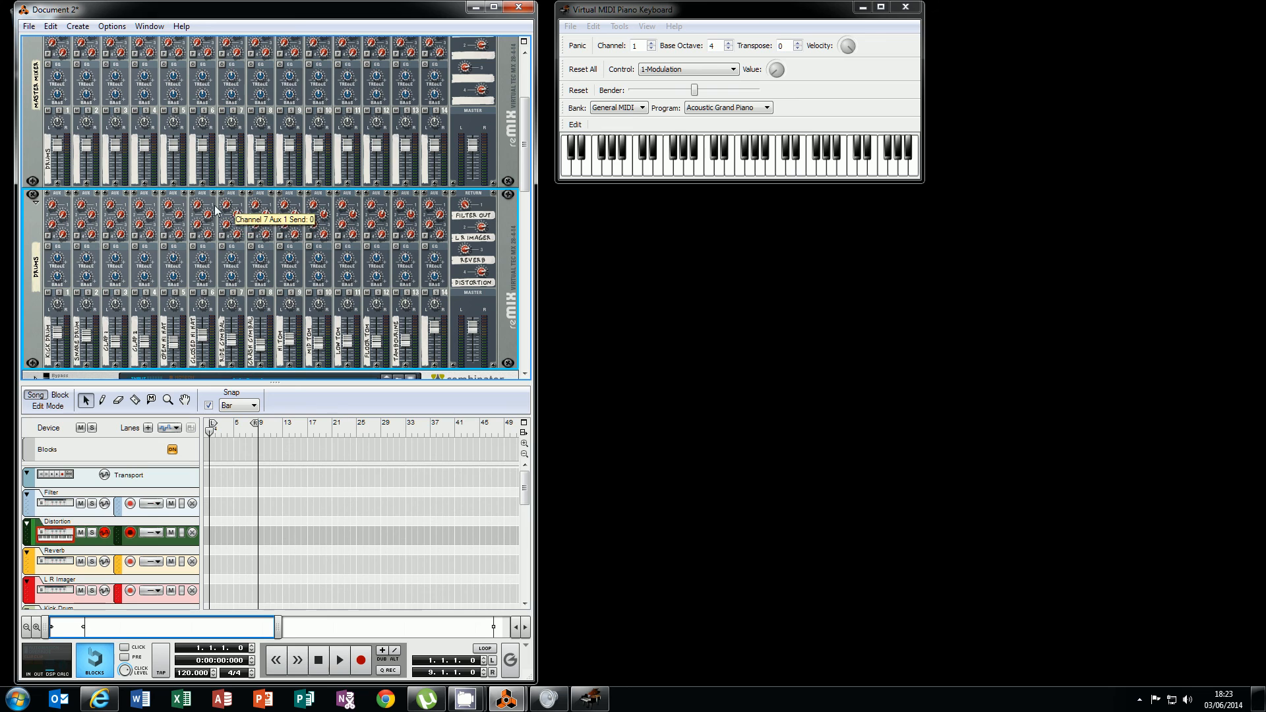
mouse_move(209, 215)
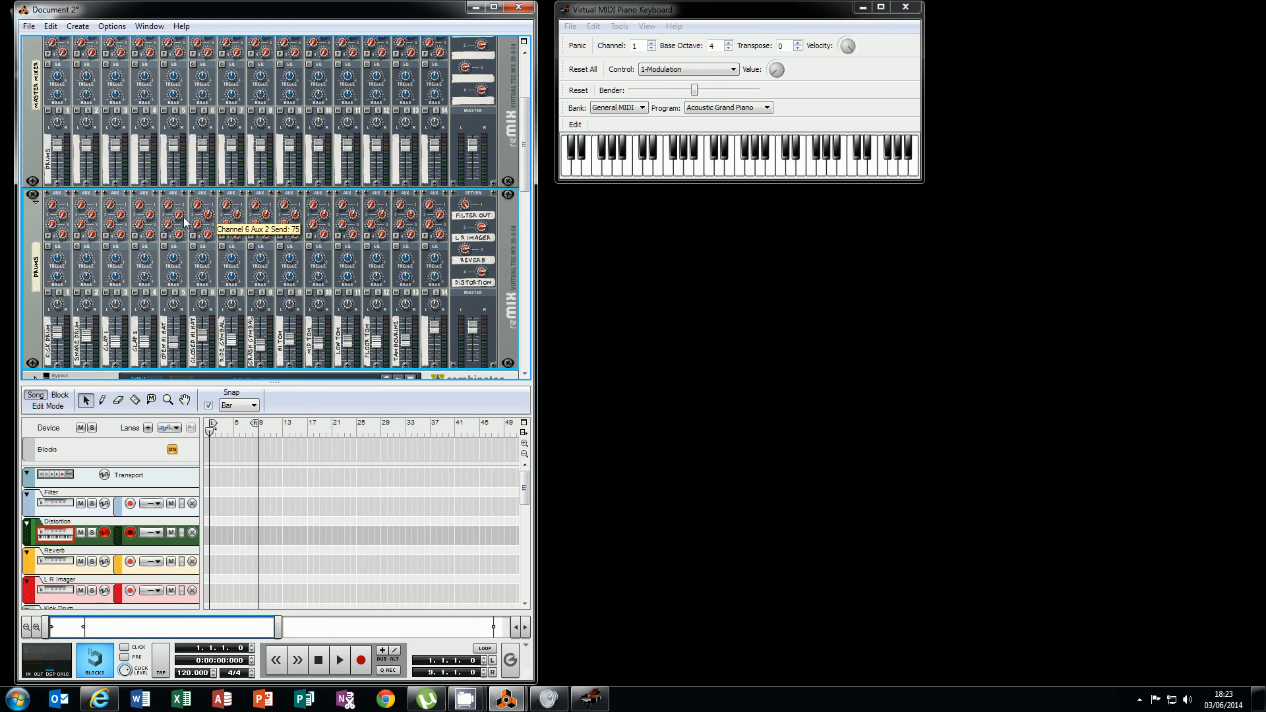
Step: Raise the Drums mixer's Aux 2 sends on channels 5 down to 1, with channel 4 at 75
drag(182, 219, 183, 180)
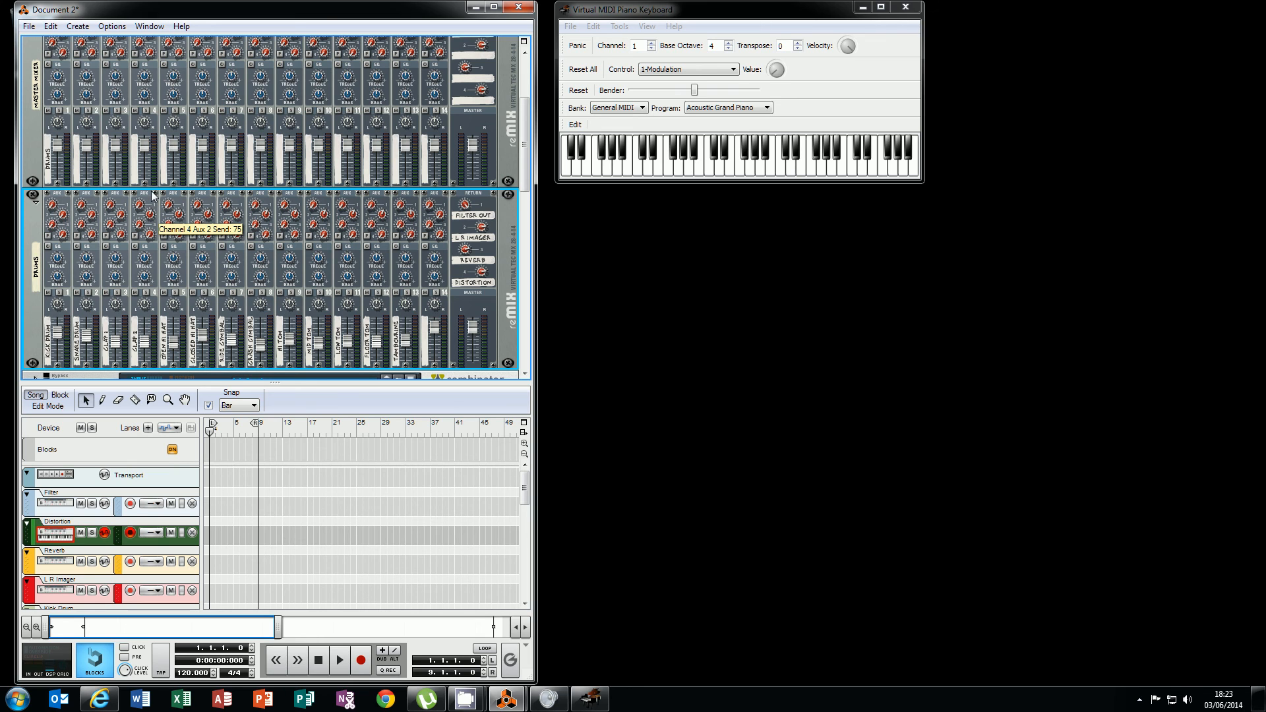
drag(121, 219, 136, 159)
mouse_move(120, 206)
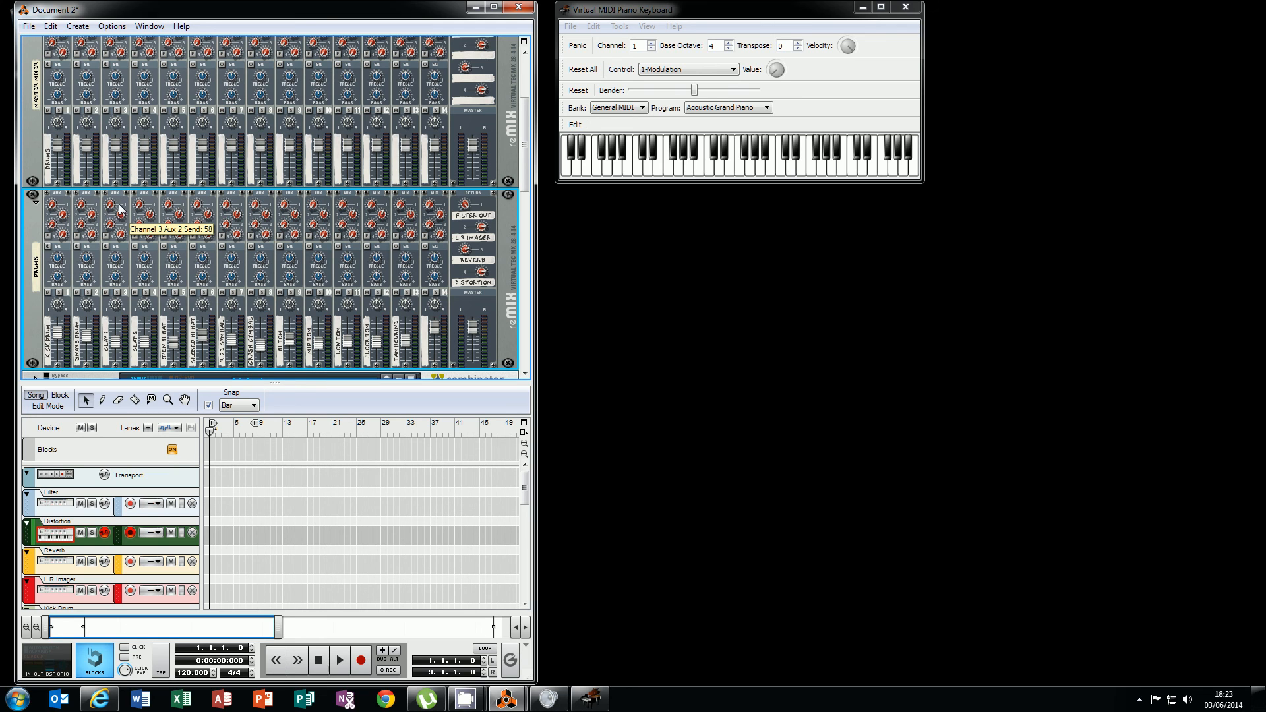
drag(120, 207, 119, 190)
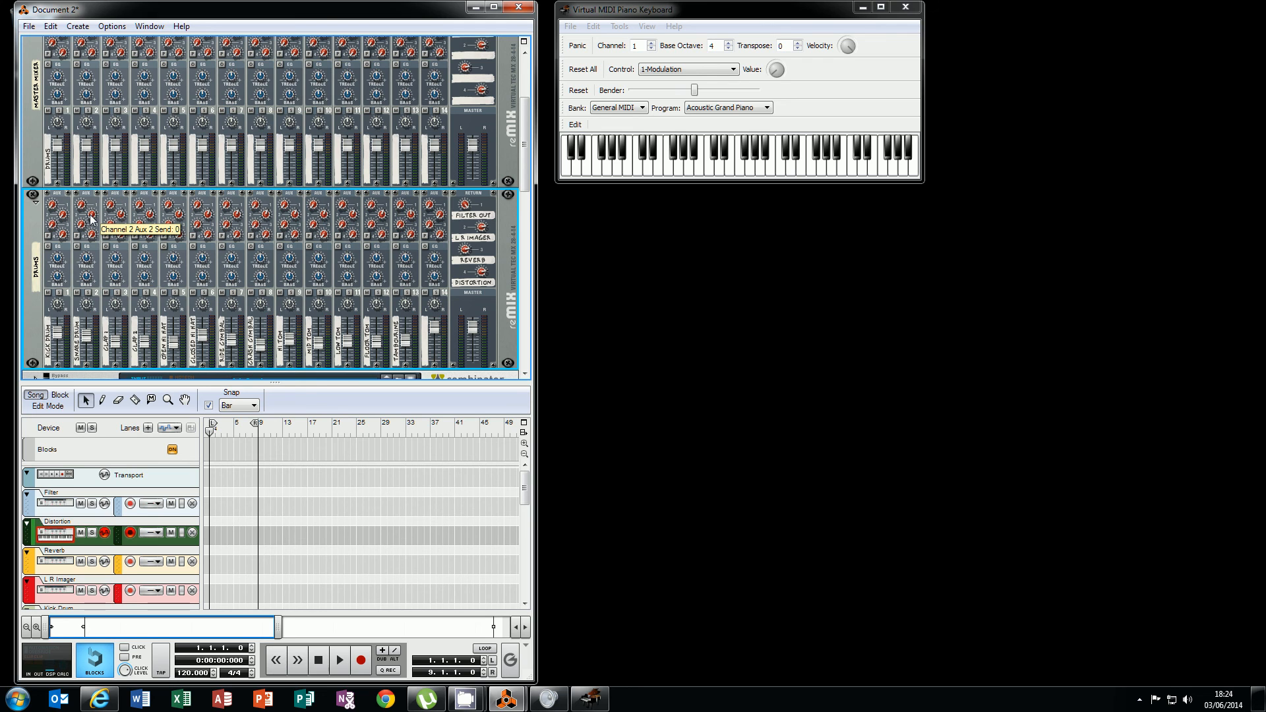
mouse_move(95, 187)
mouse_down()
mouse_move(95, 202)
mouse_move(96, 191)
mouse_up()
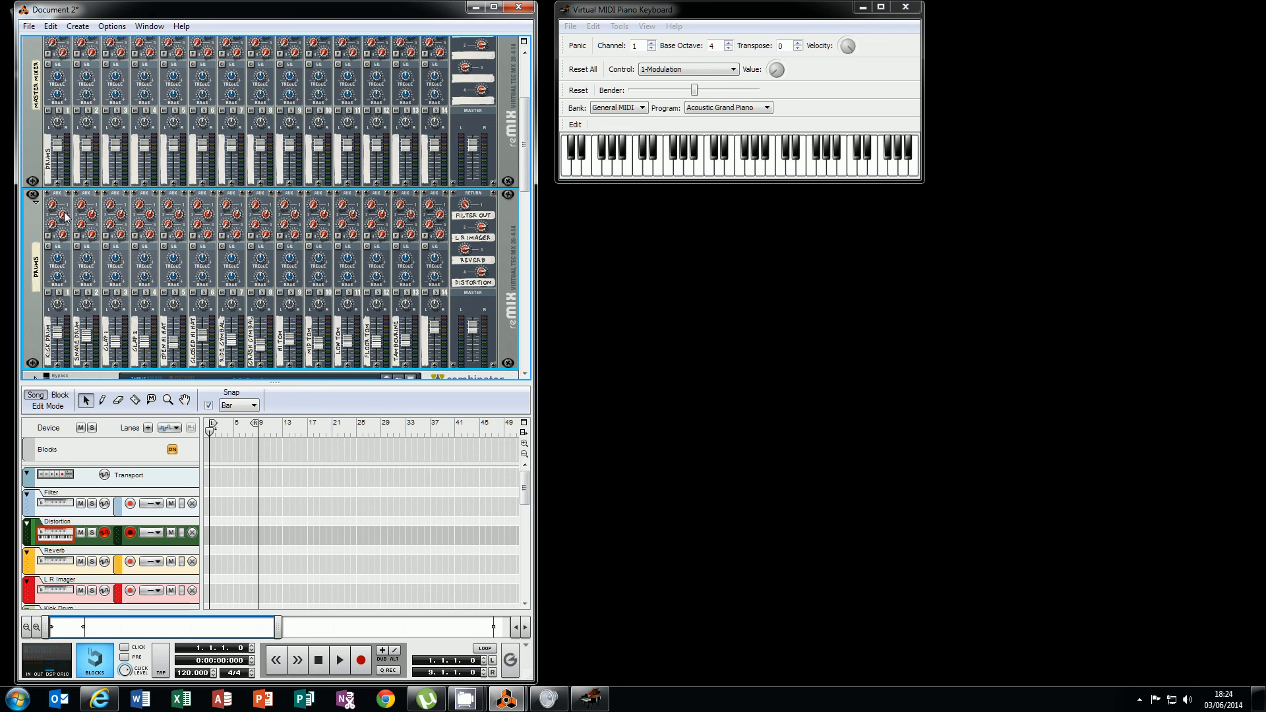
drag(66, 156, 66, 185)
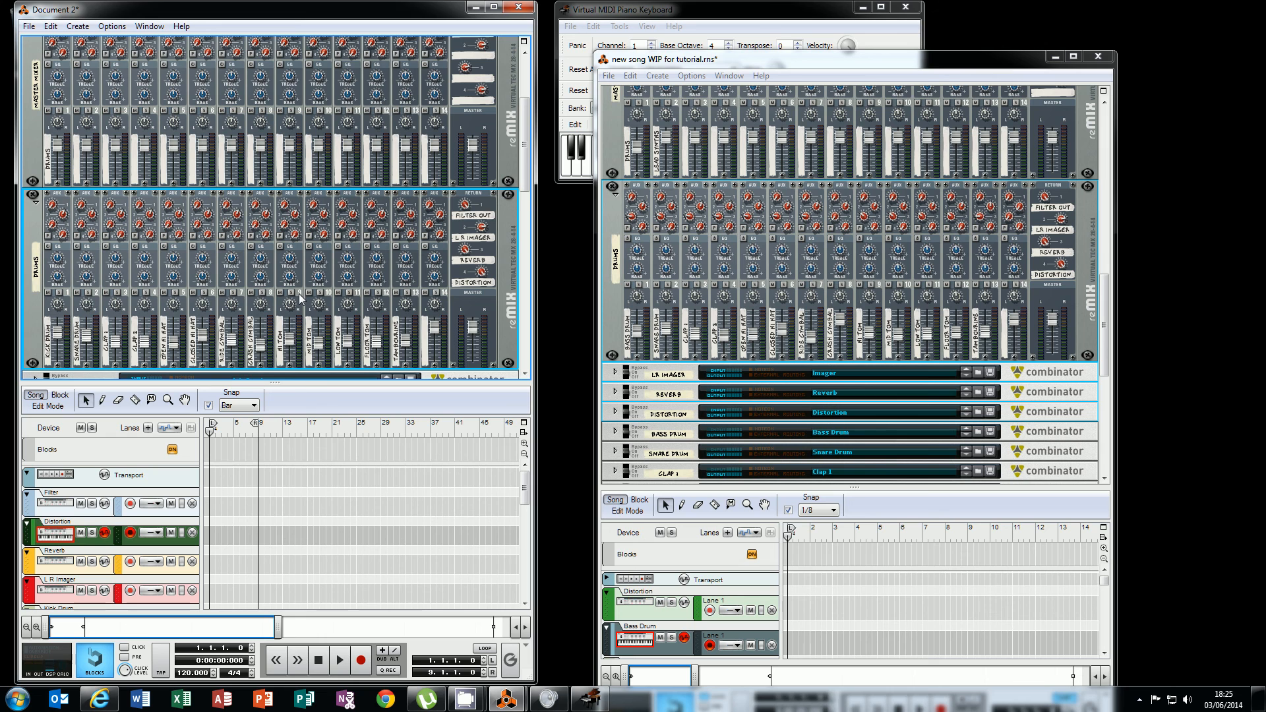
Step: Check the channel 1 Aux 3 send level on the Drums mixer in the new song WIP for tutorial window
scroll(300, 298, down, 1)
scroll(300, 299, down, 3)
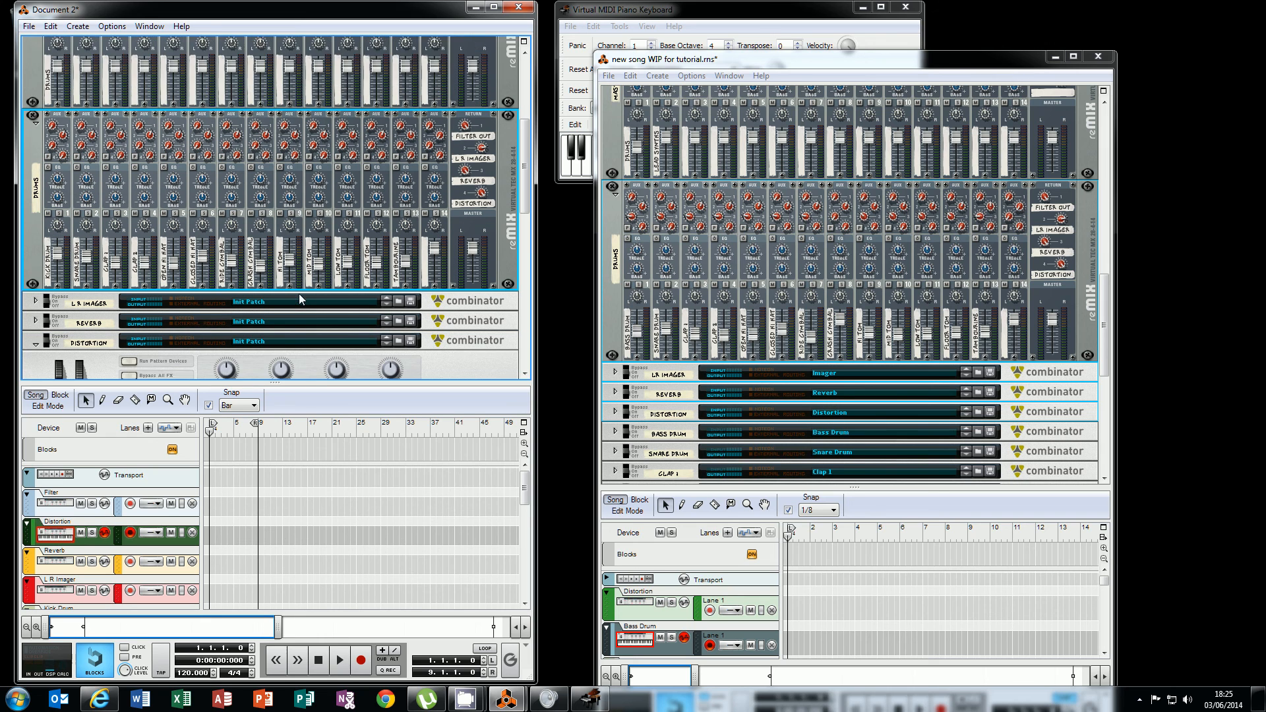
scroll(301, 298, up, 3)
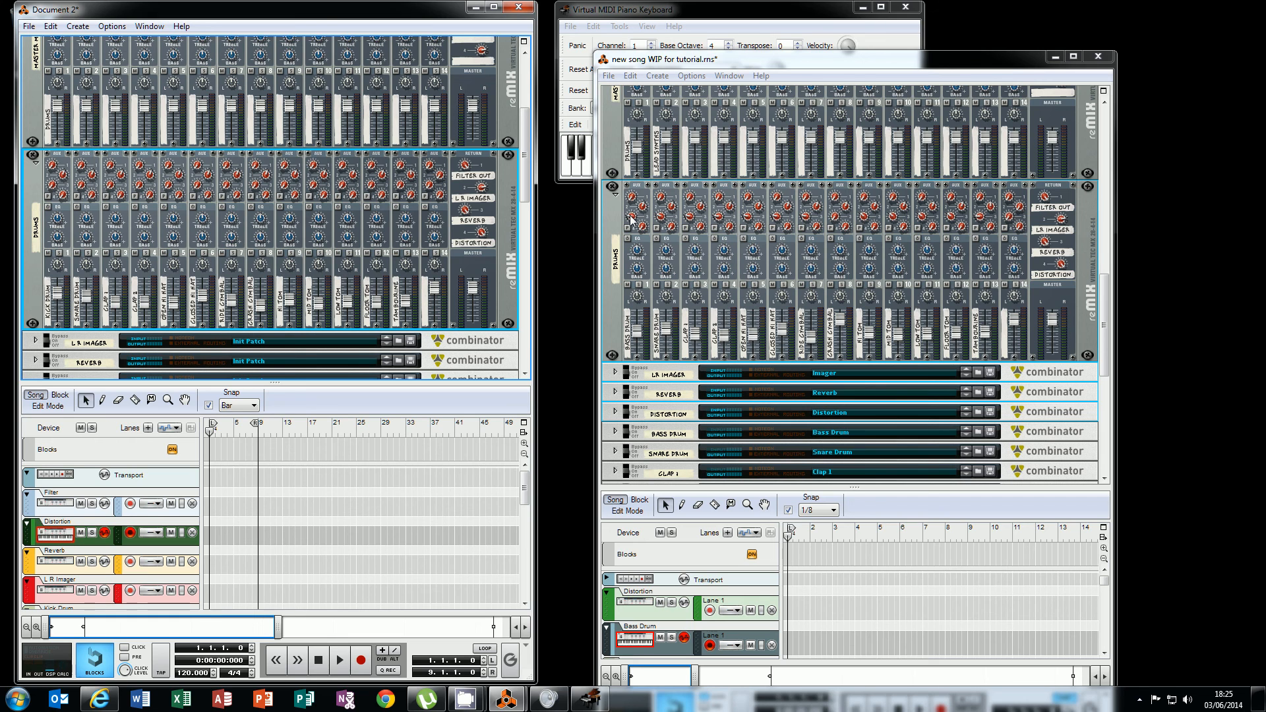
mouse_move(631, 219)
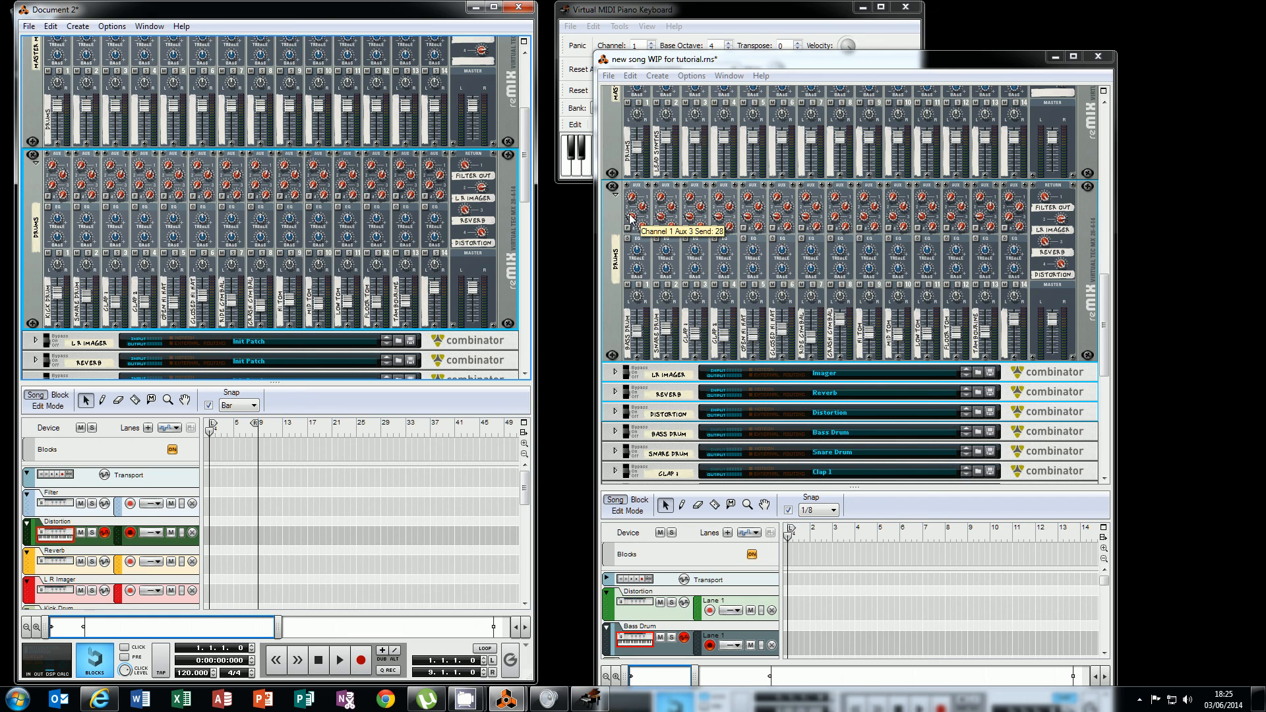